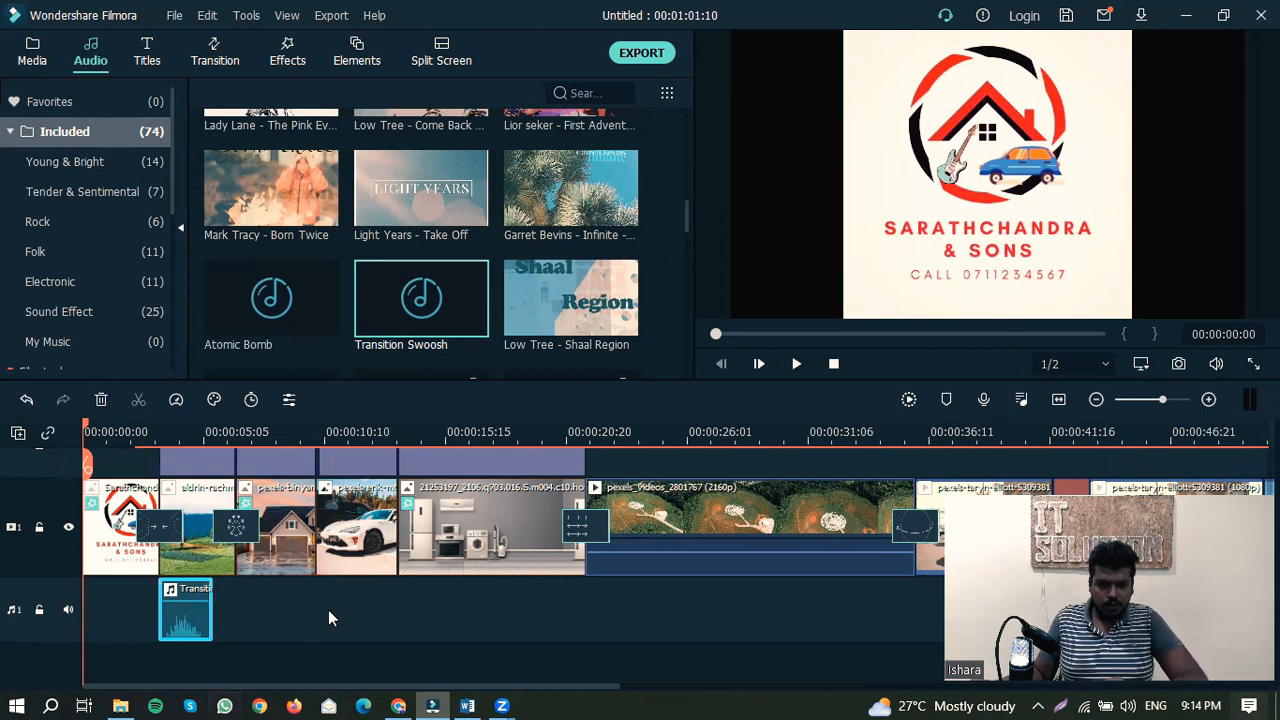
Step: Preview the timeline from the start of the Transition Swoosh clip at 00:00:03:07
click(165, 436)
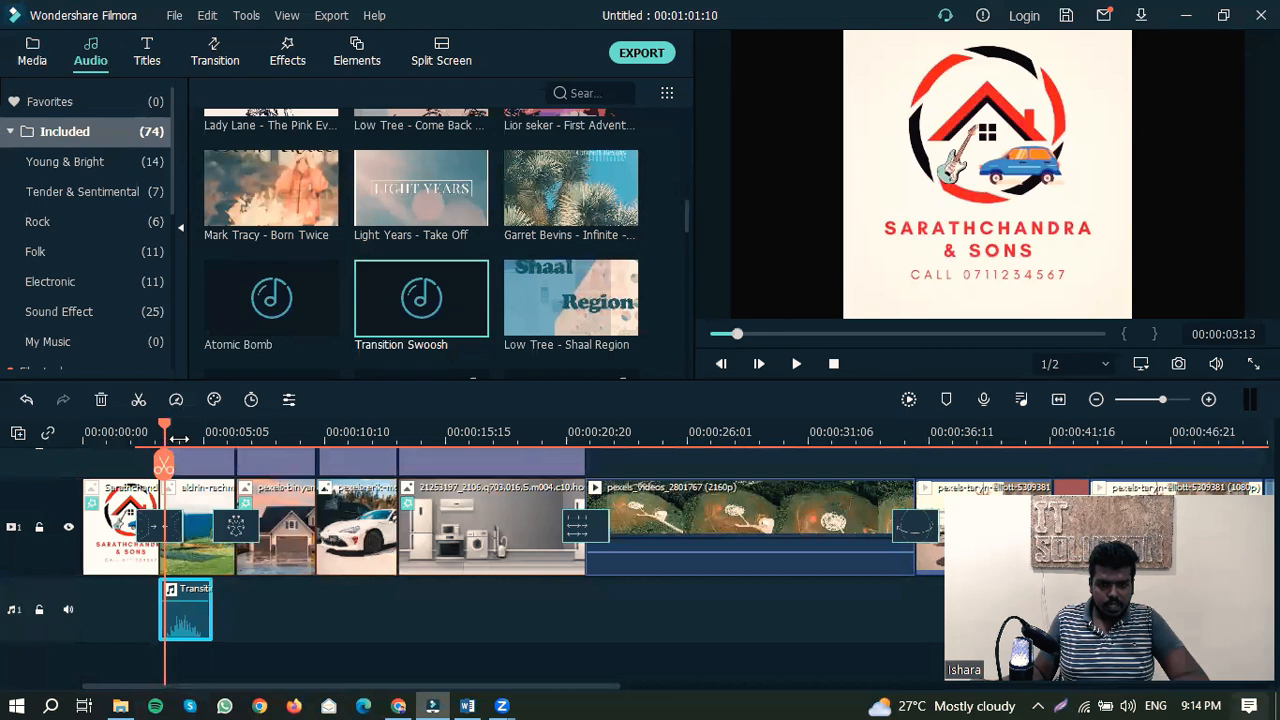
click(185, 432)
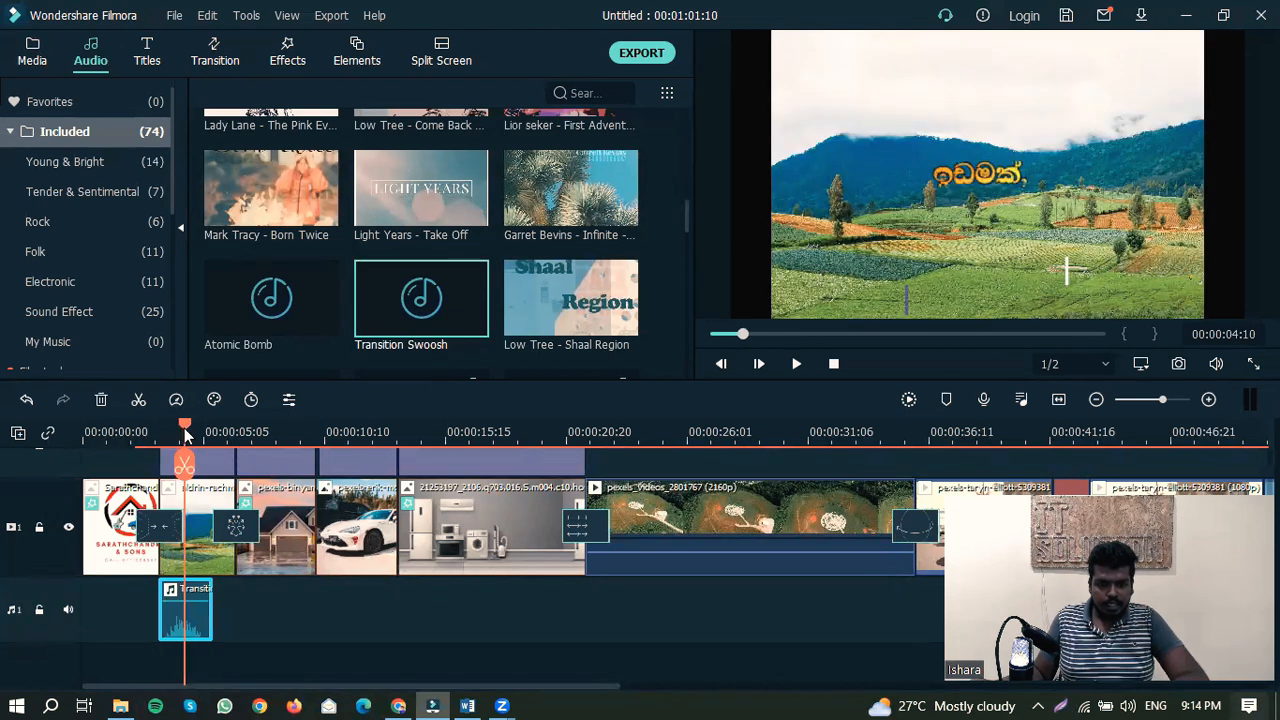
click(163, 430)
mouse_move(160, 432)
mouse_down()
mouse_move(190, 445)
mouse_move(158, 445)
mouse_up()
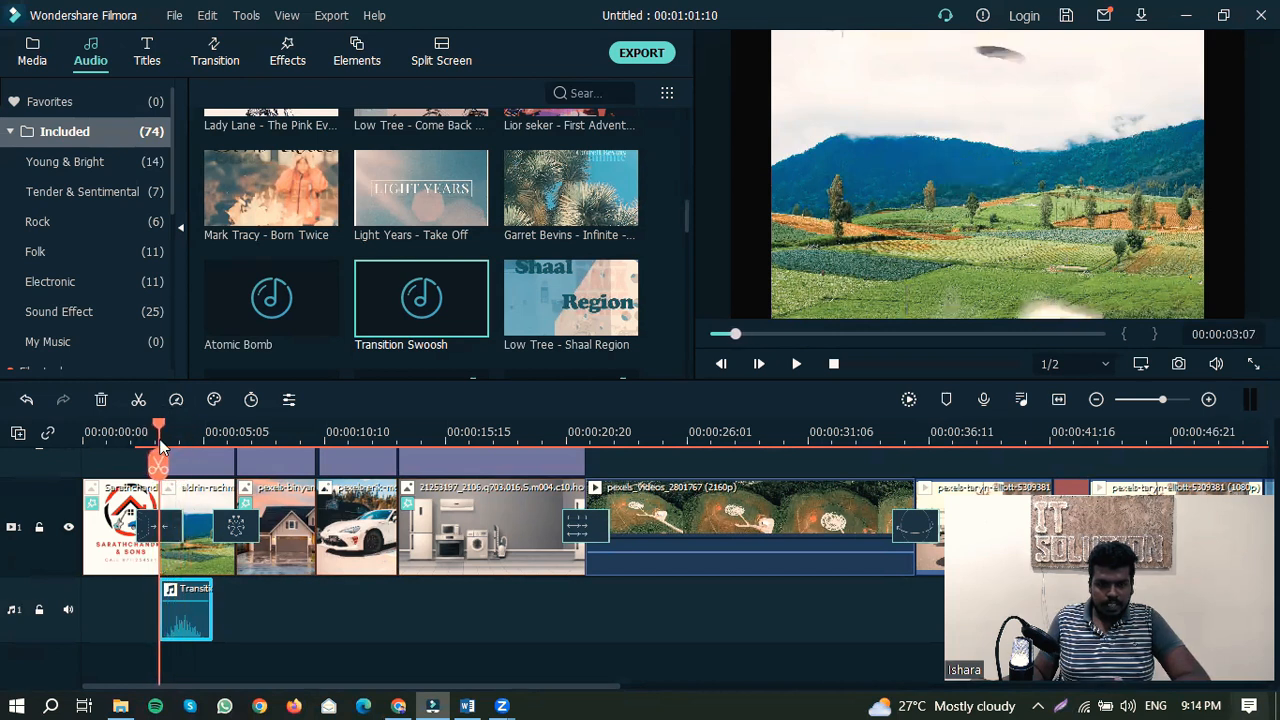
click(798, 365)
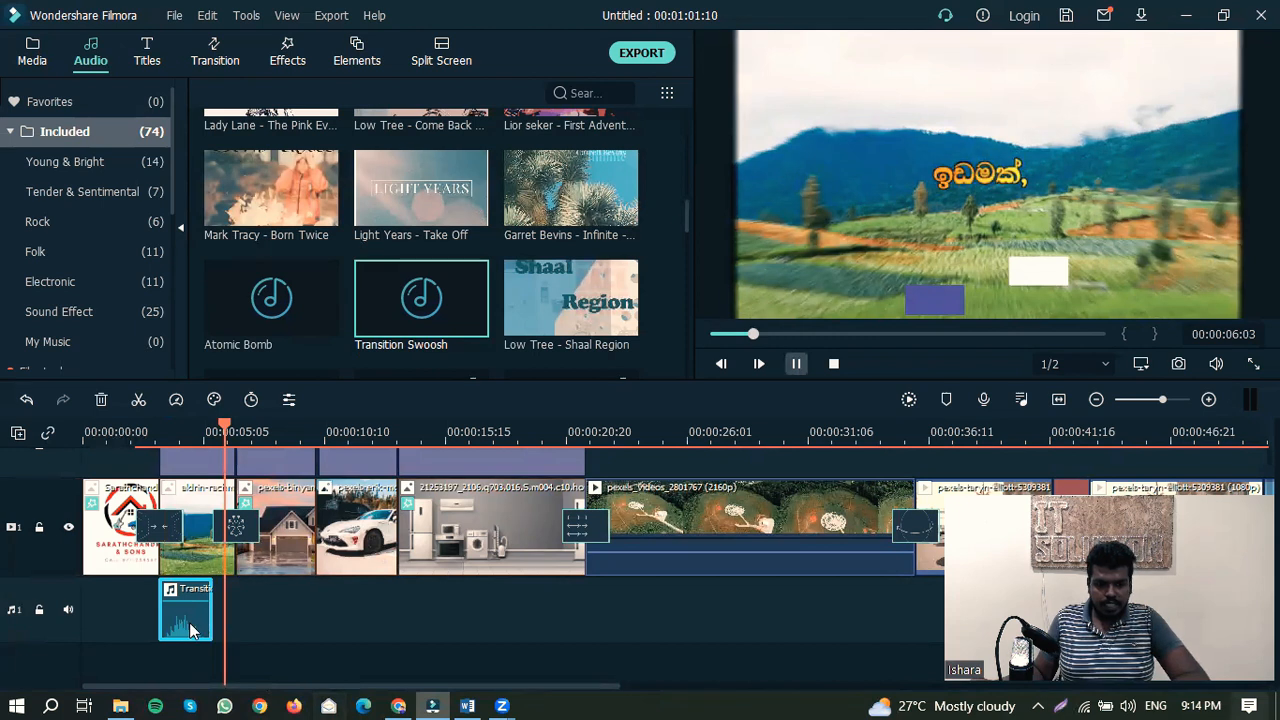
Step: Replace the Transition Swoosh clip with the Low Tree - Up To The Mood track, placed at the start of audio track 1
key(Delete)
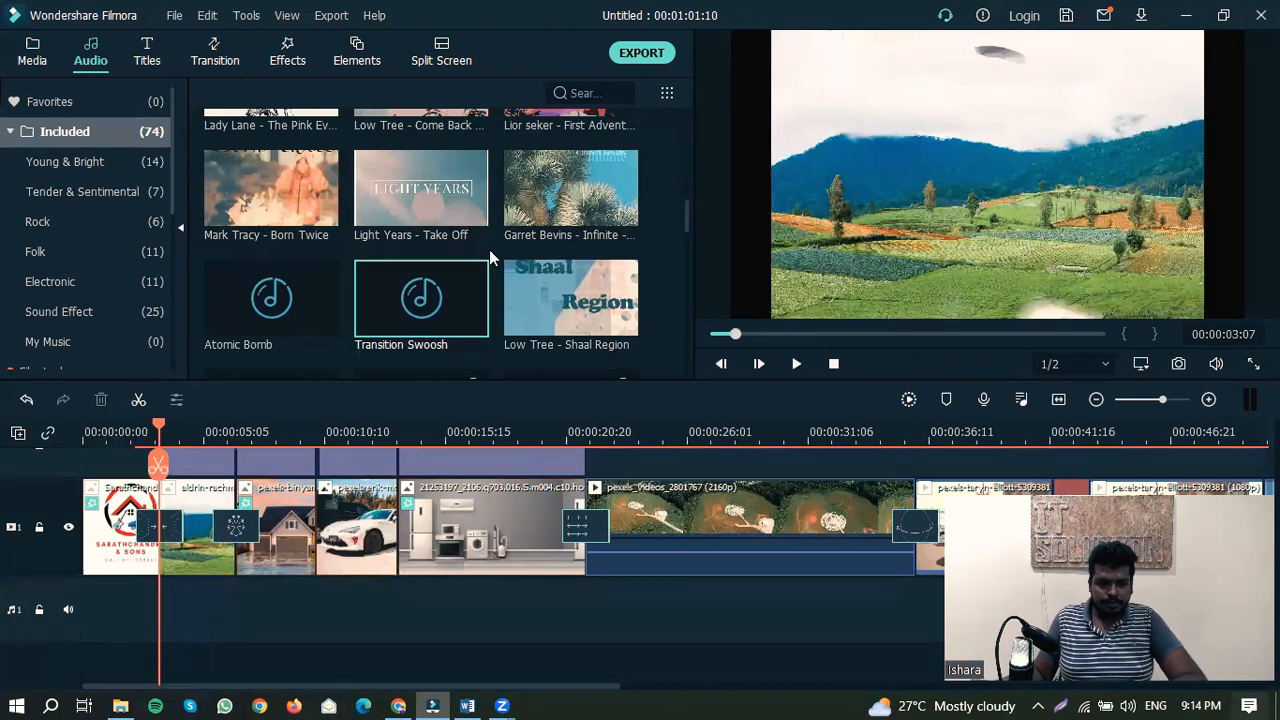
scroll(489, 250, down, 5)
drag(413, 163, 107, 617)
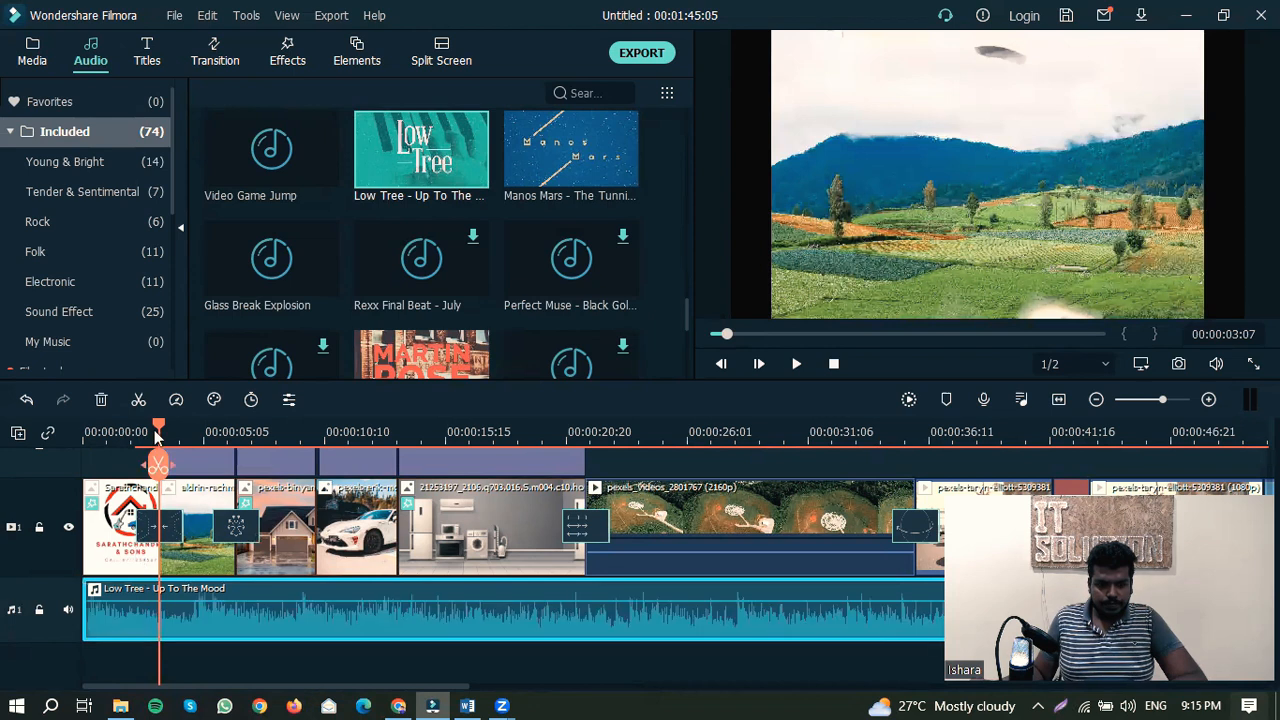
Step: Play the video with its background music from the beginning, stopping at about 19 seconds
drag(157, 432, 85, 432)
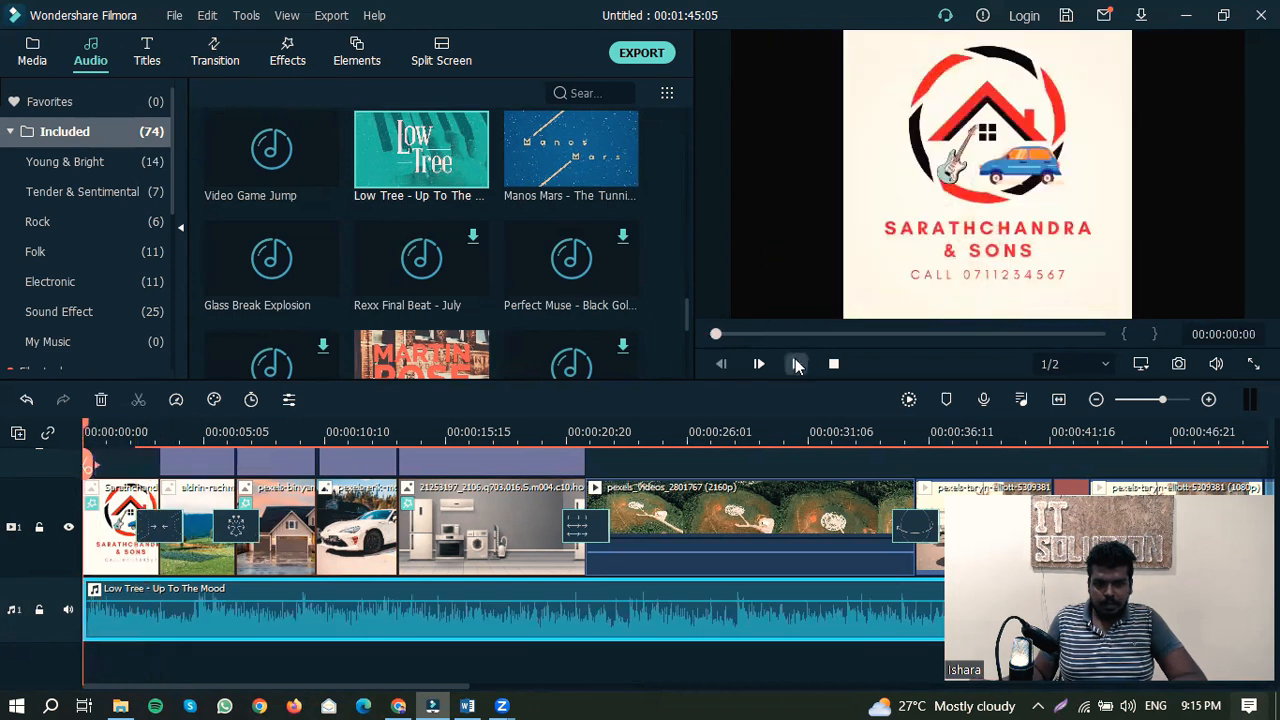
click(797, 365)
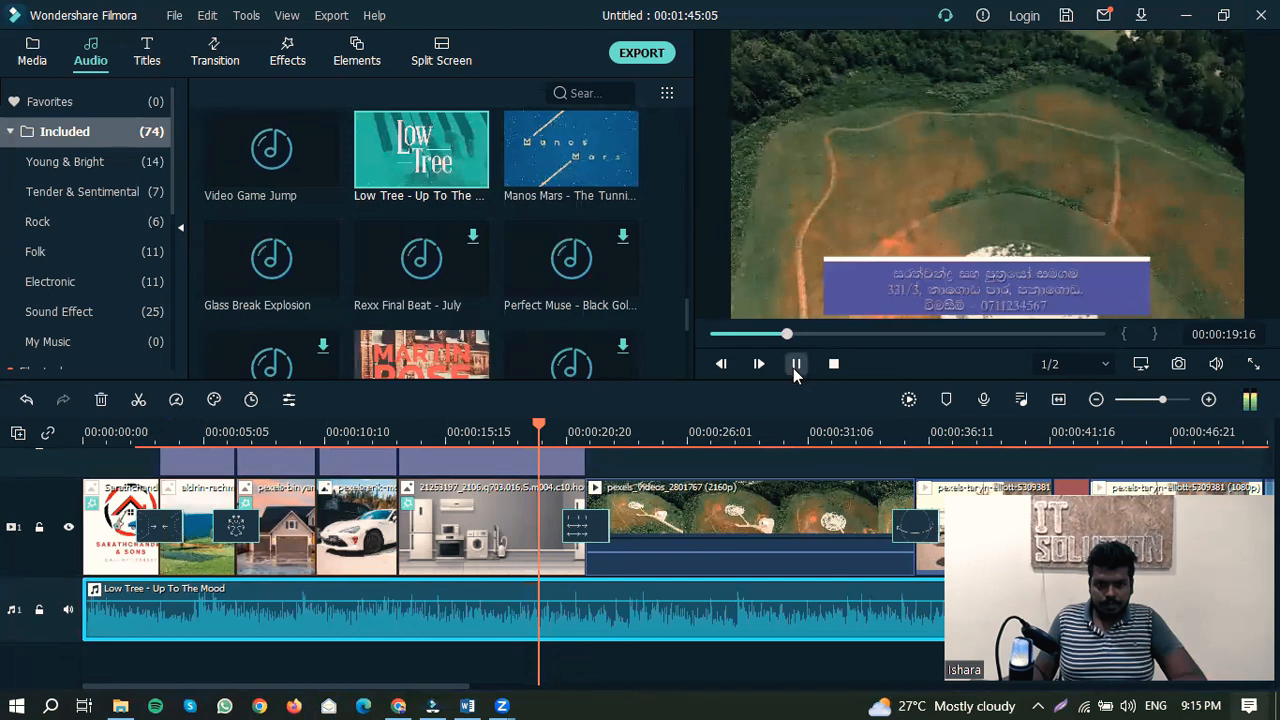
click(796, 364)
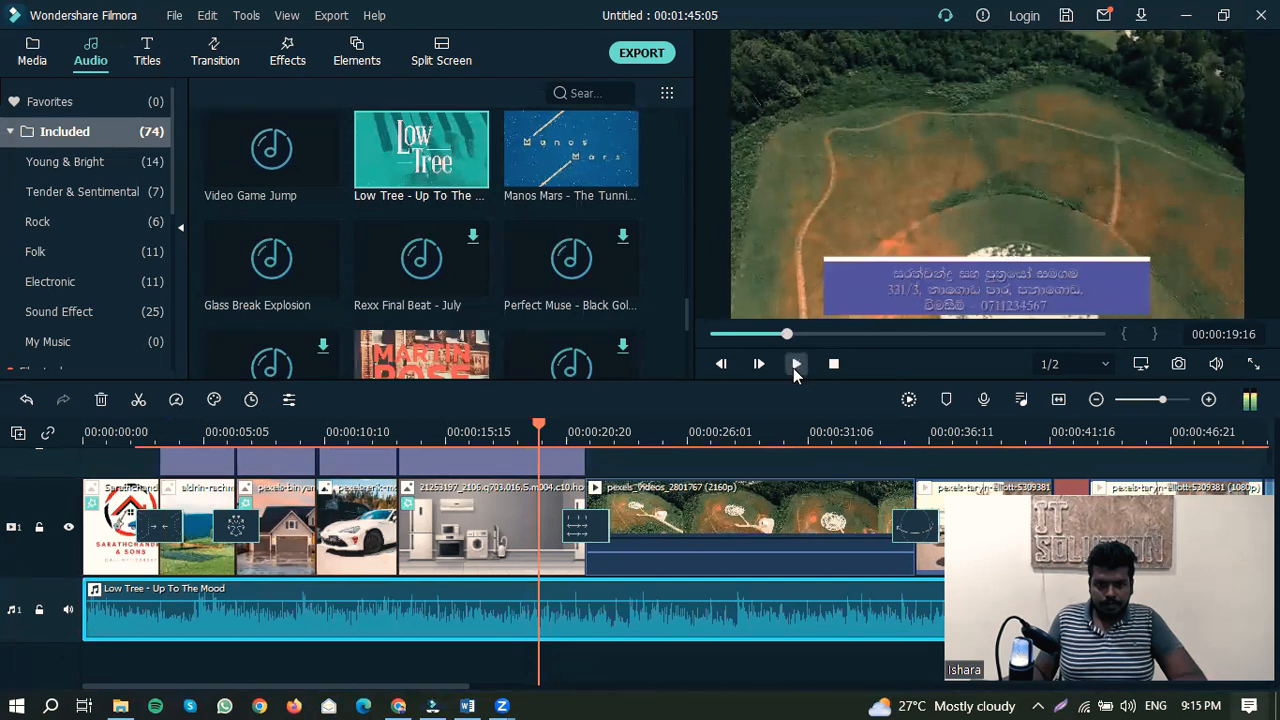
Step: Split the background music at the end of the video, at 00:01:01:07, and delete the excess part
scroll(471, 630, down, 5)
scroll(508, 686, up, 2)
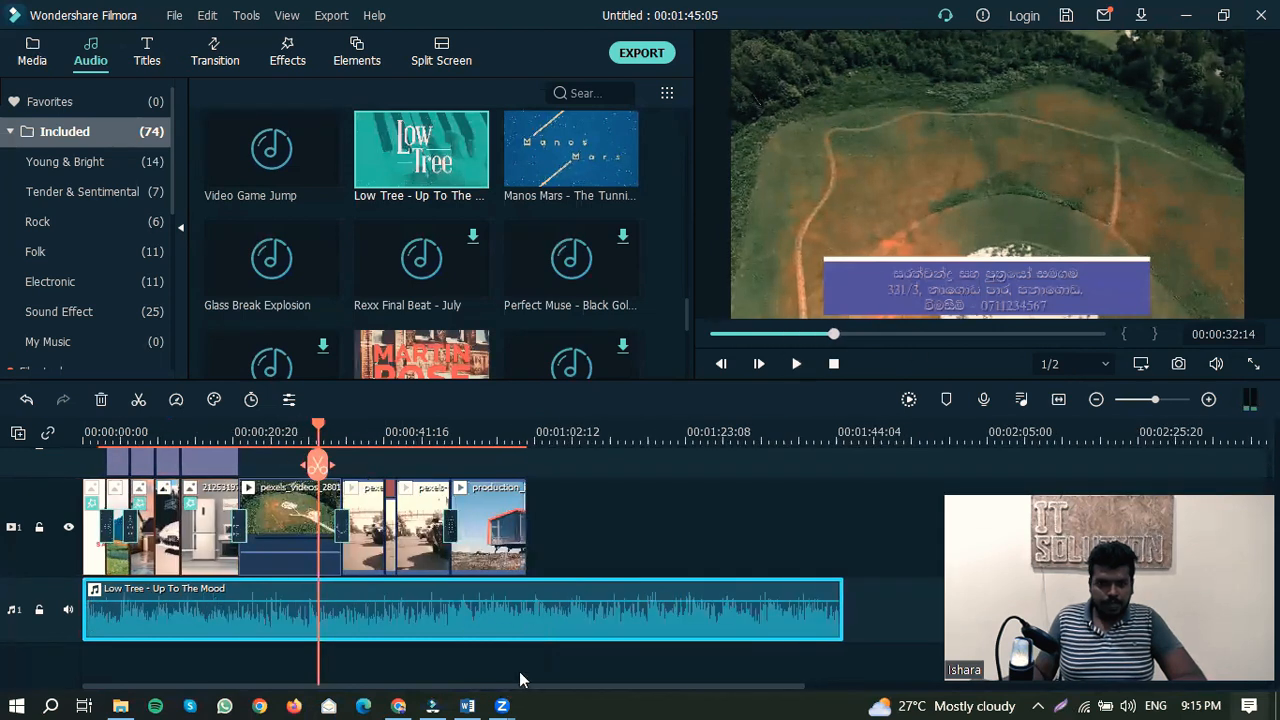
click(542, 663)
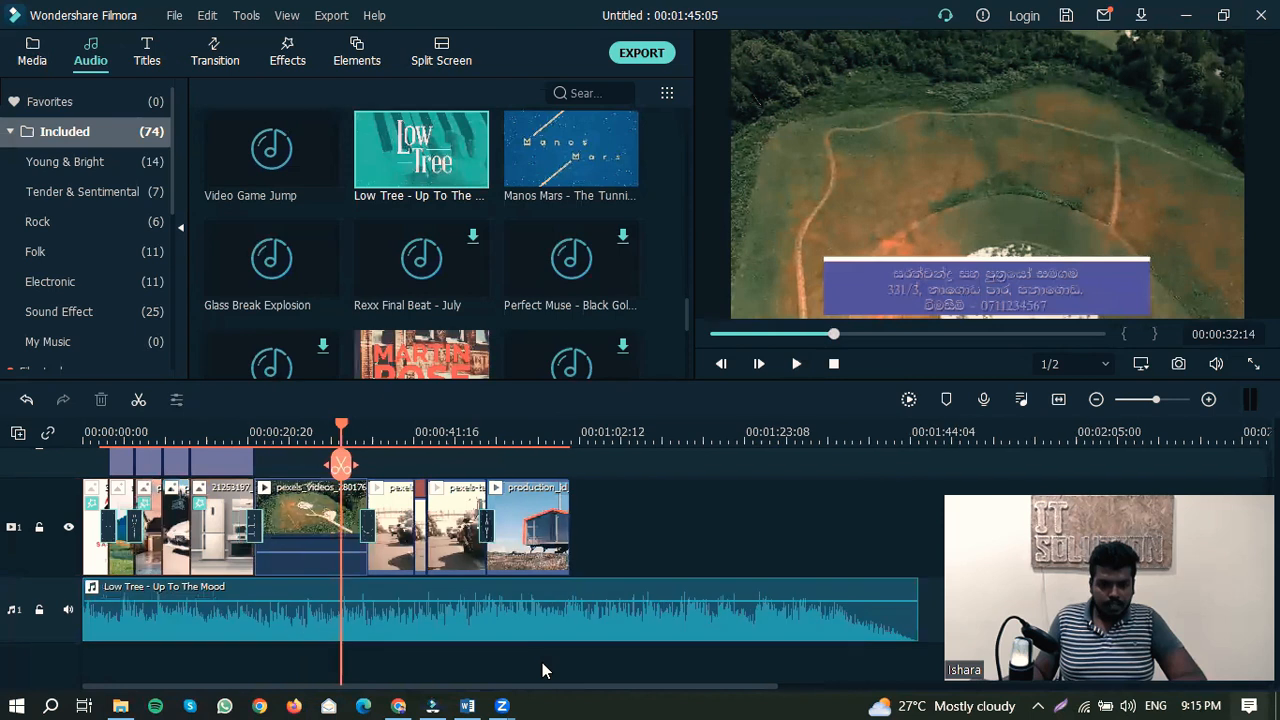
click(568, 426)
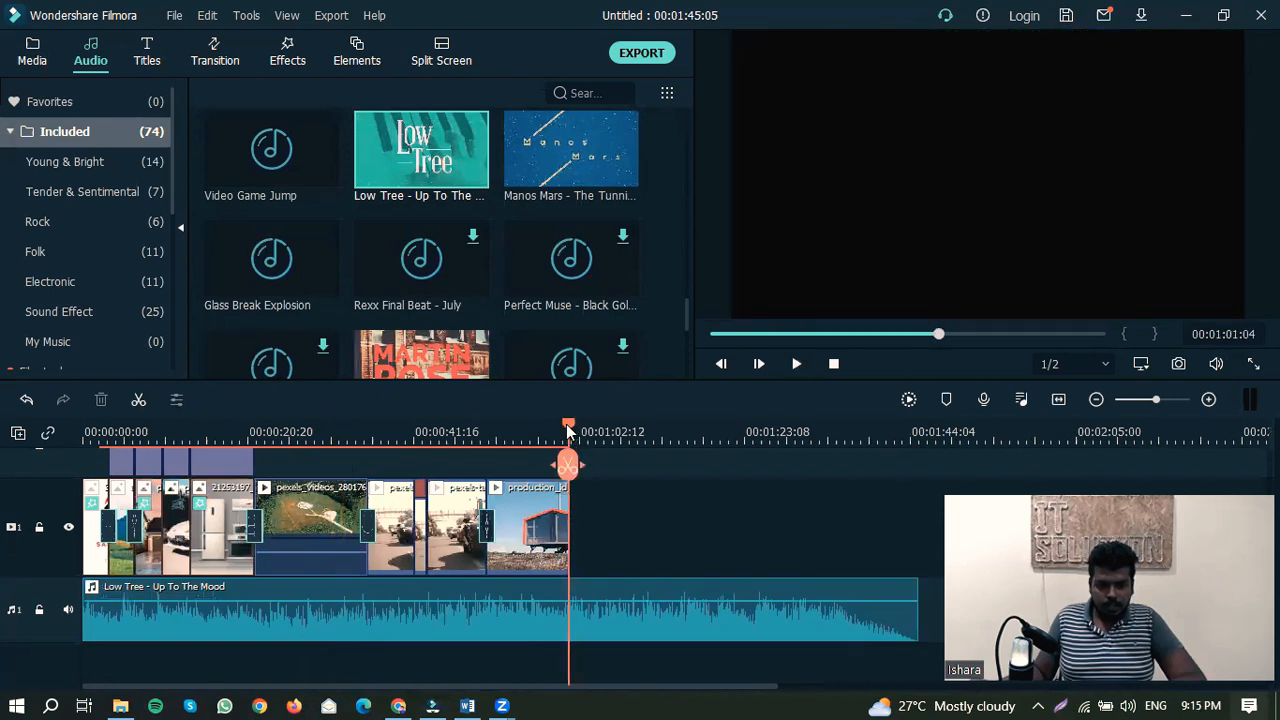
click(570, 426)
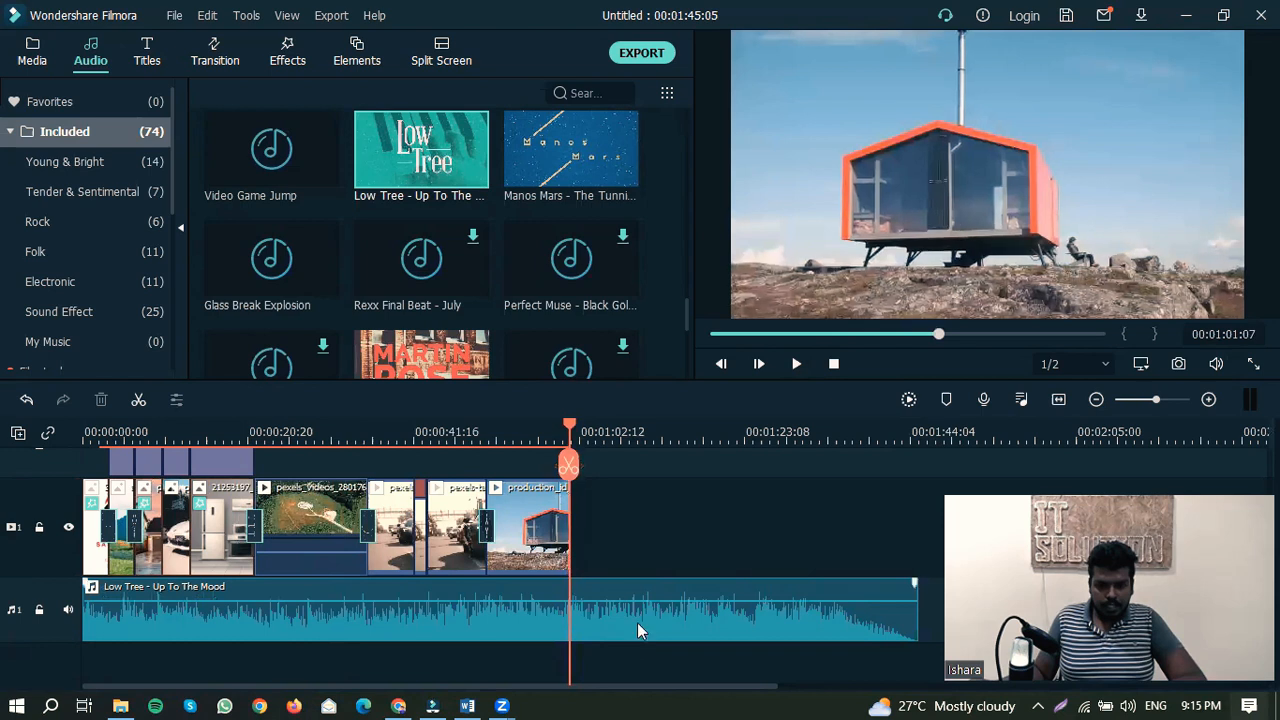
click(566, 466)
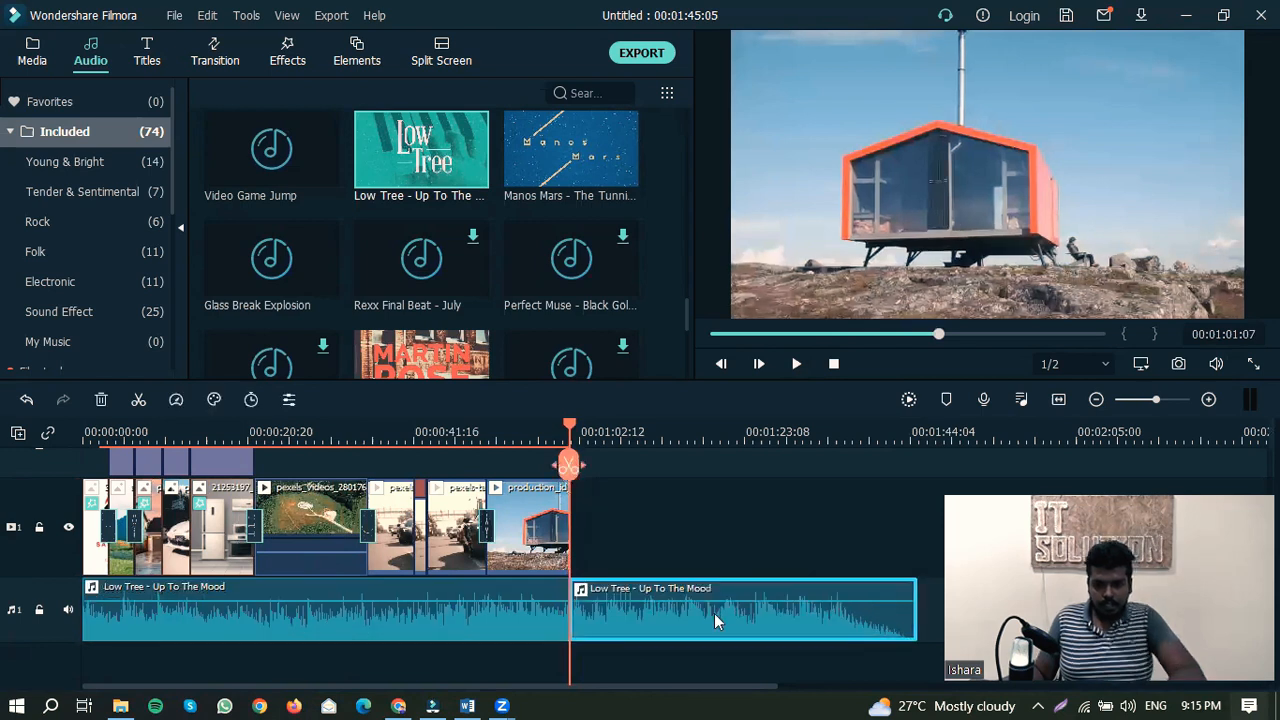
key(Delete)
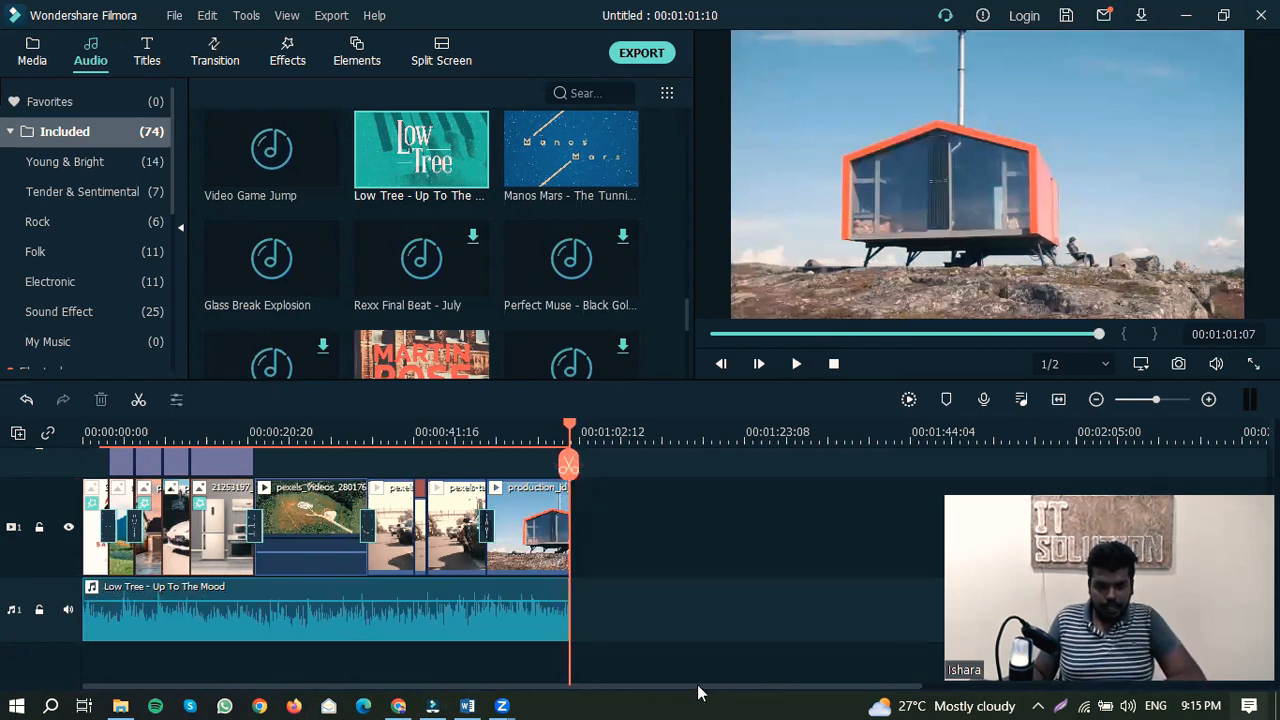
Step: Adjust the volume level of the Low Tree music clip to slightly below its original level
mouse_move(323, 600)
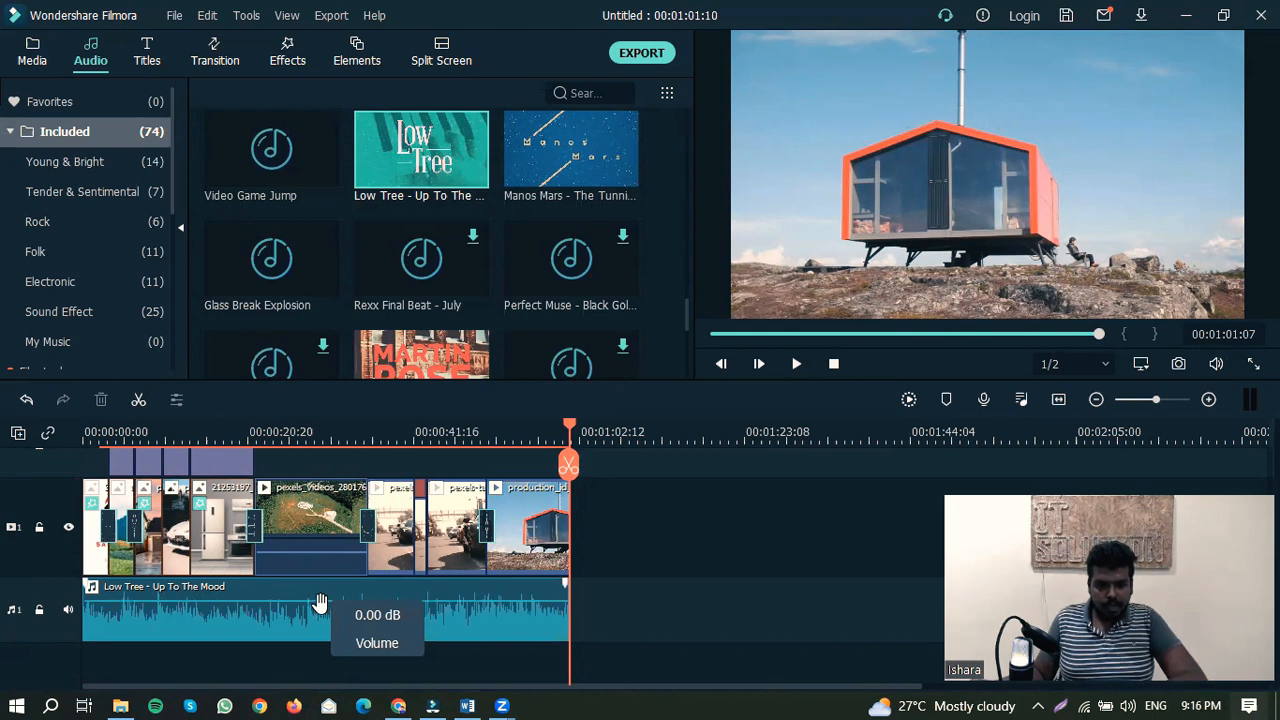
drag(320, 606, 322, 611)
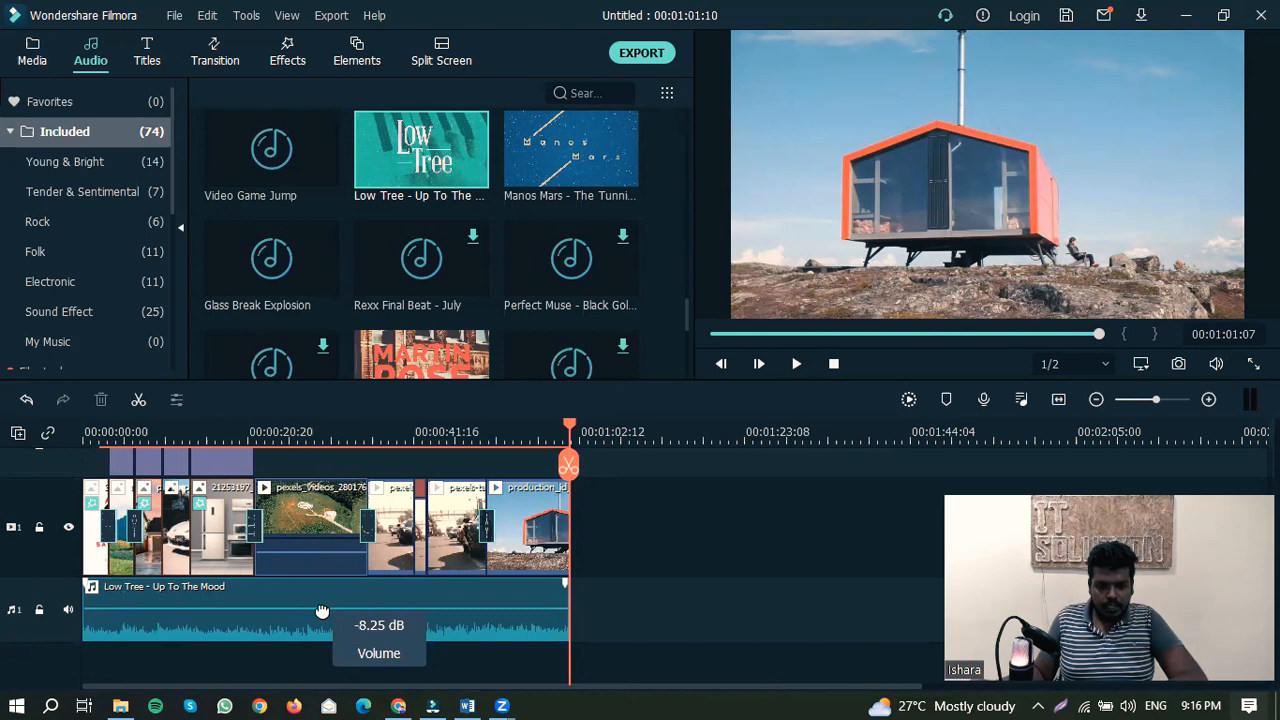
drag(322, 611, 326, 604)
Step: Capture a snapshot of the home appliances frame at 00:00:17:21 and locate the image in the project media folder
drag(694, 682, 622, 690)
drag(570, 433, 56, 441)
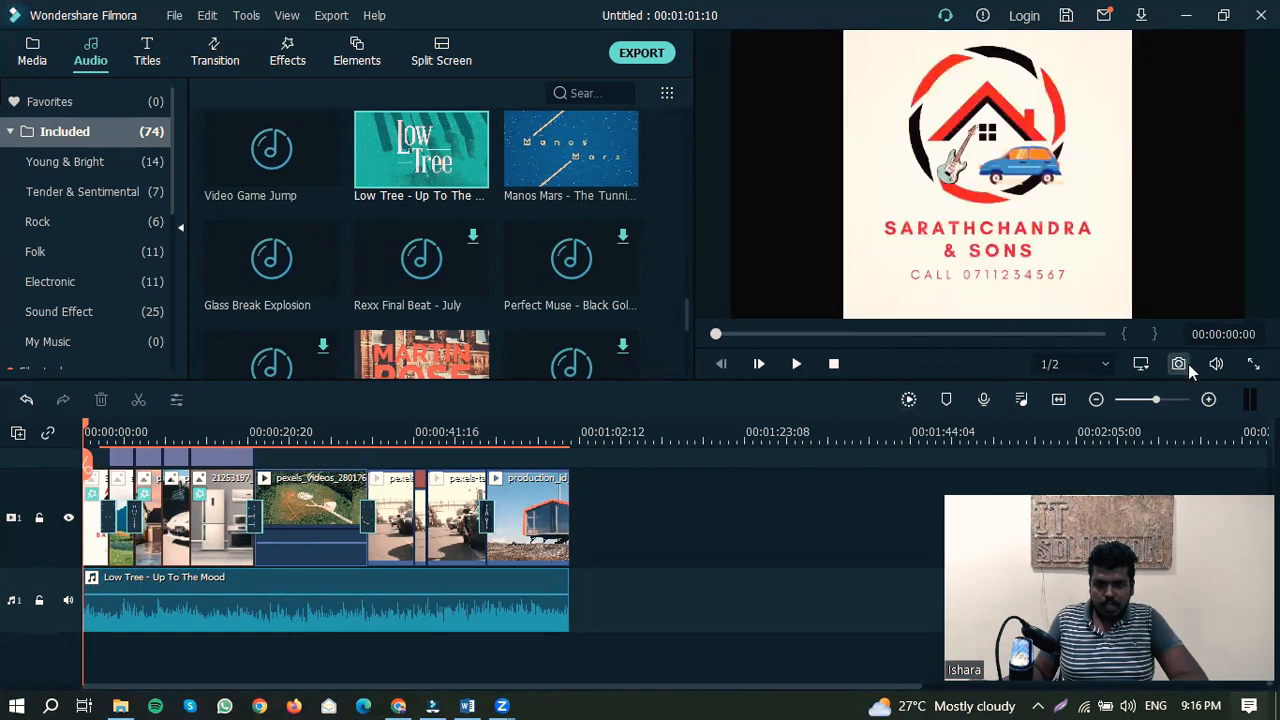
click(218, 432)
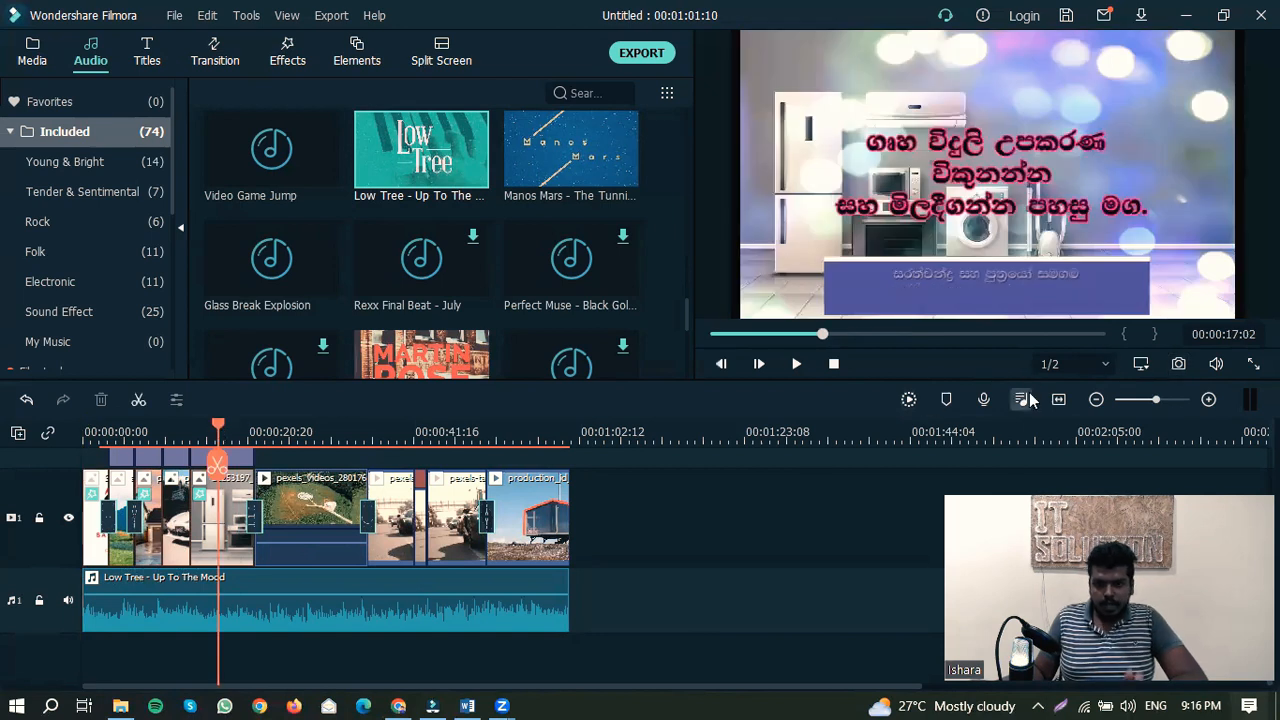
click(225, 431)
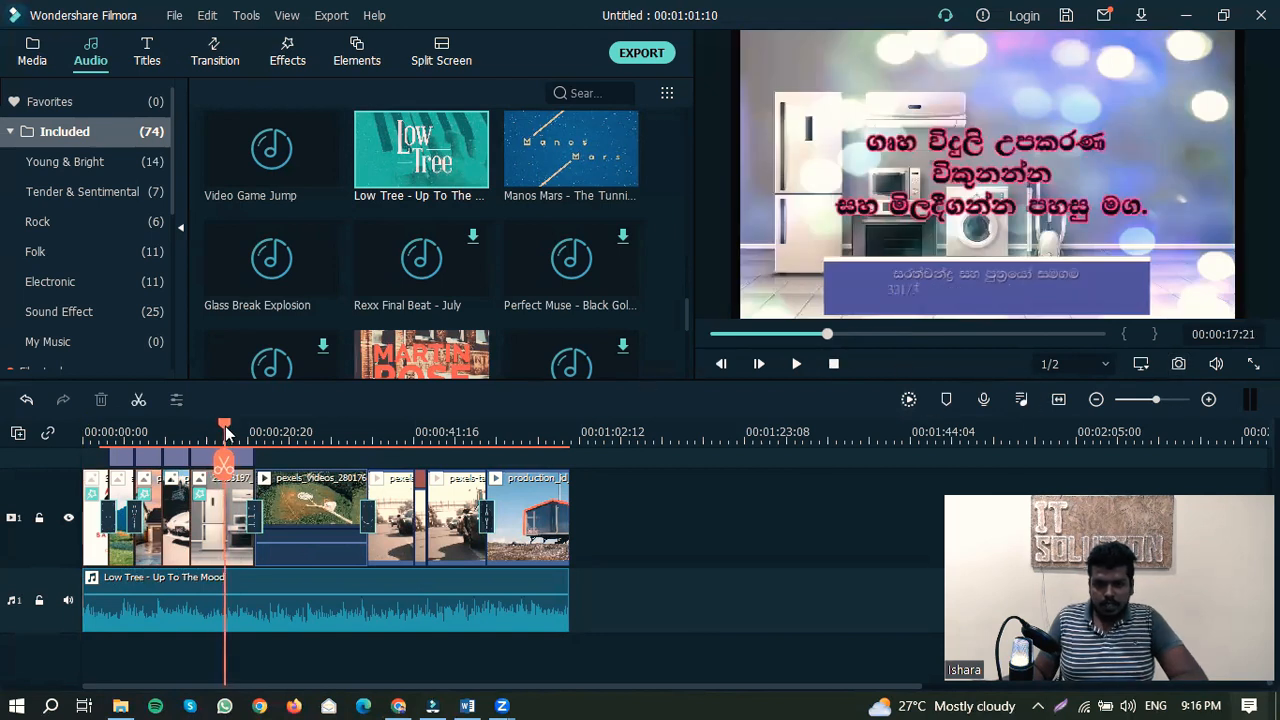
drag(225, 431, 226, 431)
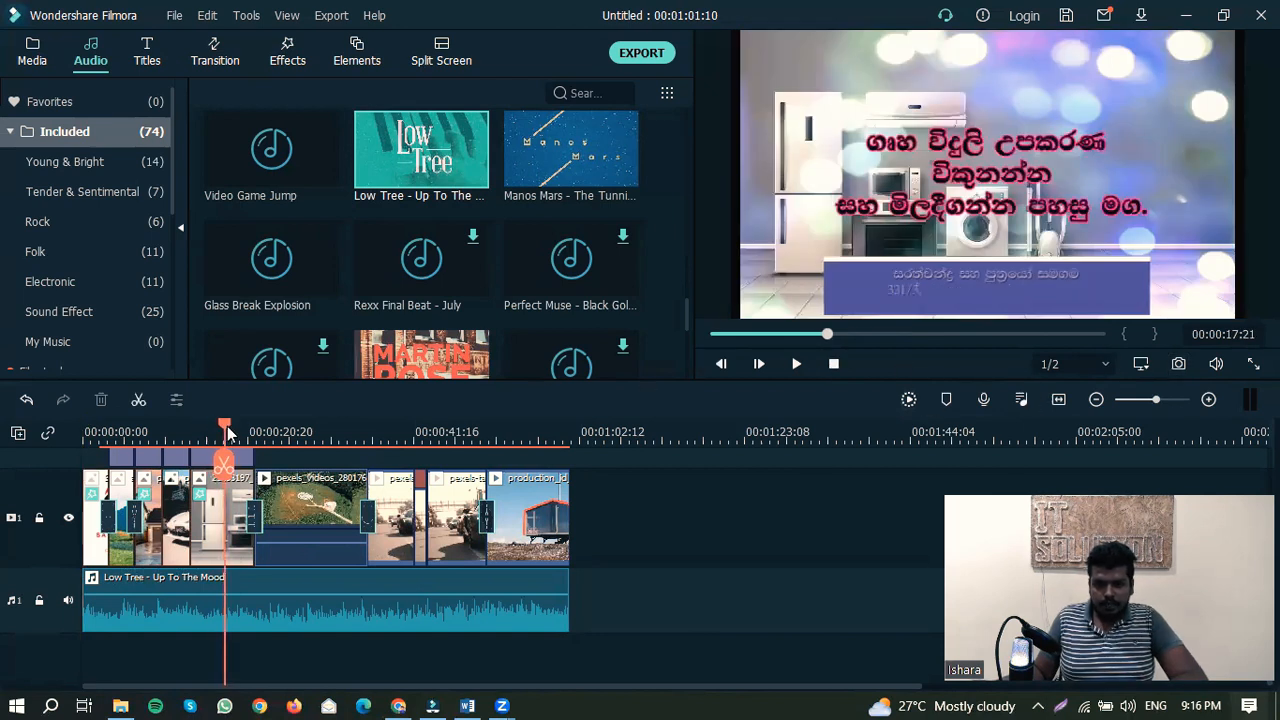
click(1177, 373)
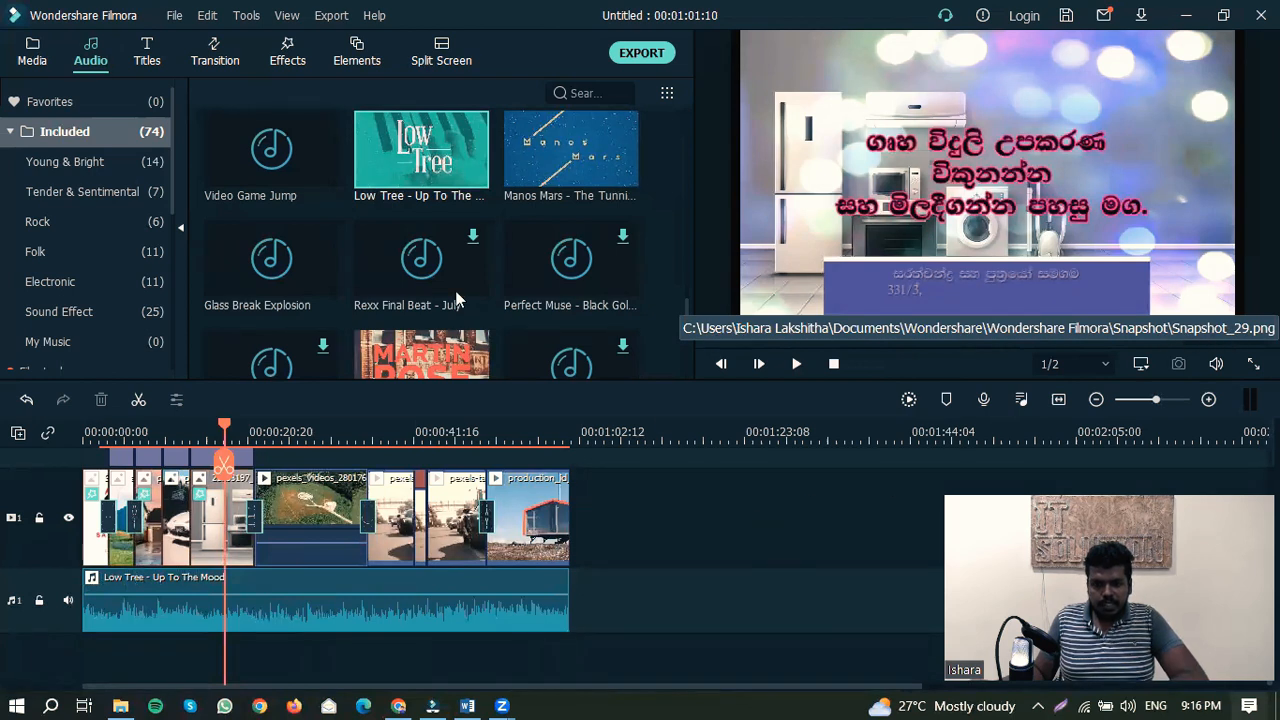
click(40, 55)
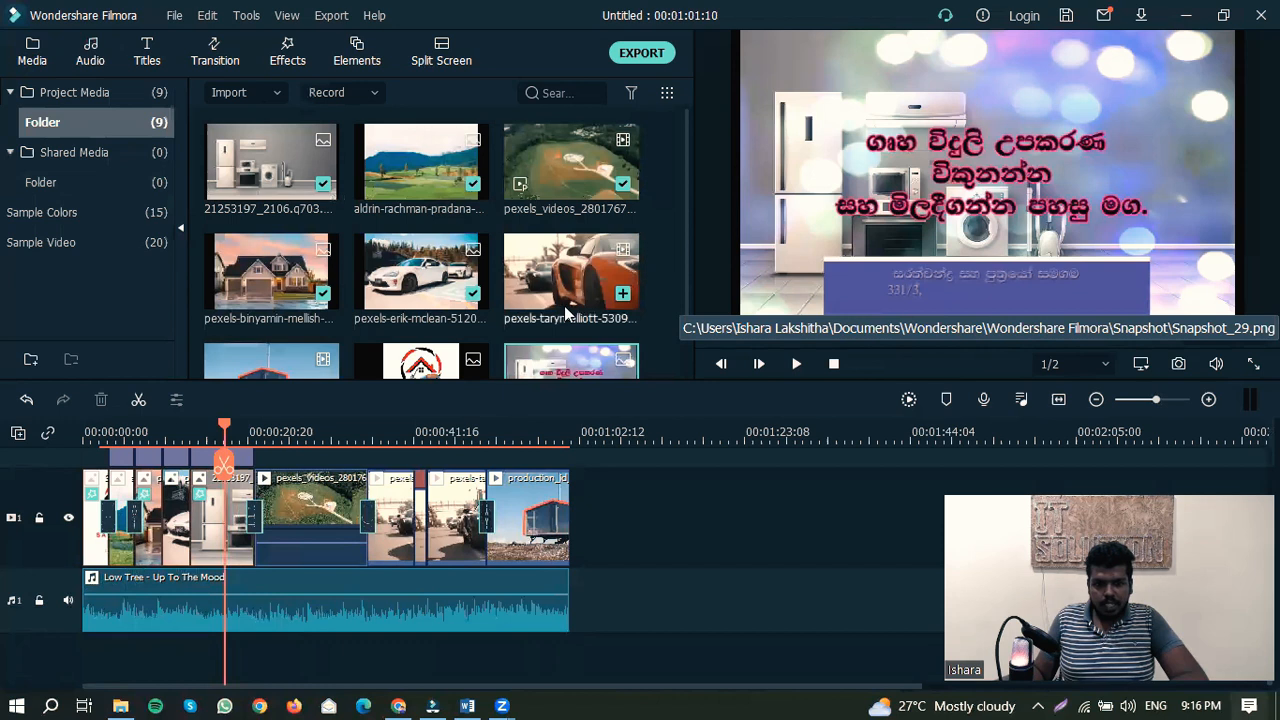
scroll(585, 330, down, 1)
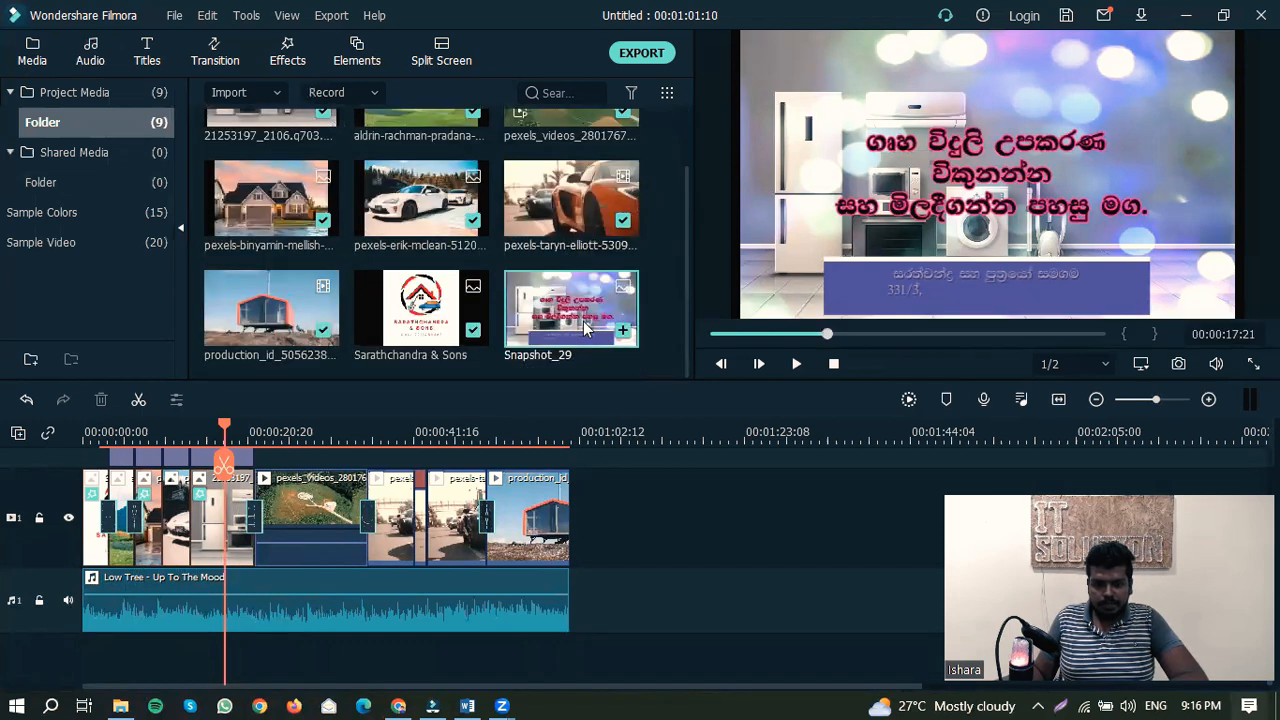
Step: Return the playhead to the start of the timeline with the upper title tracks in view
scroll(262, 490, up, 2)
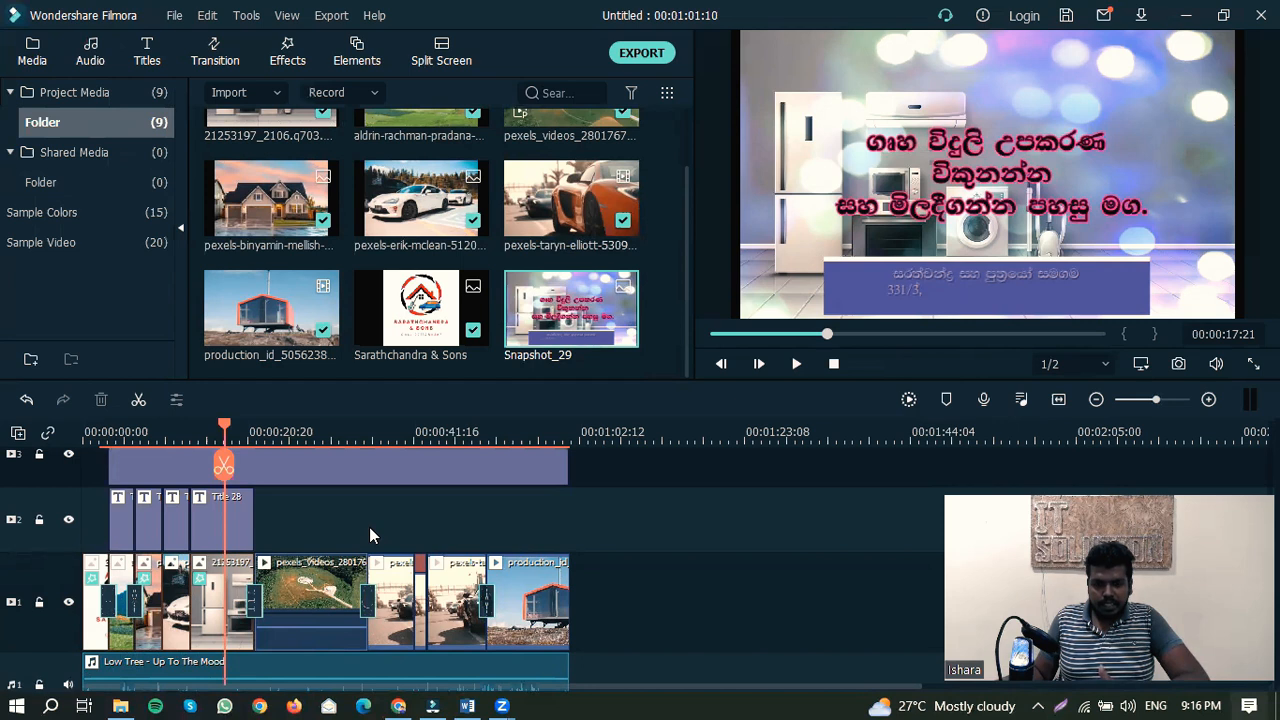
scroll(380, 521, up, 2)
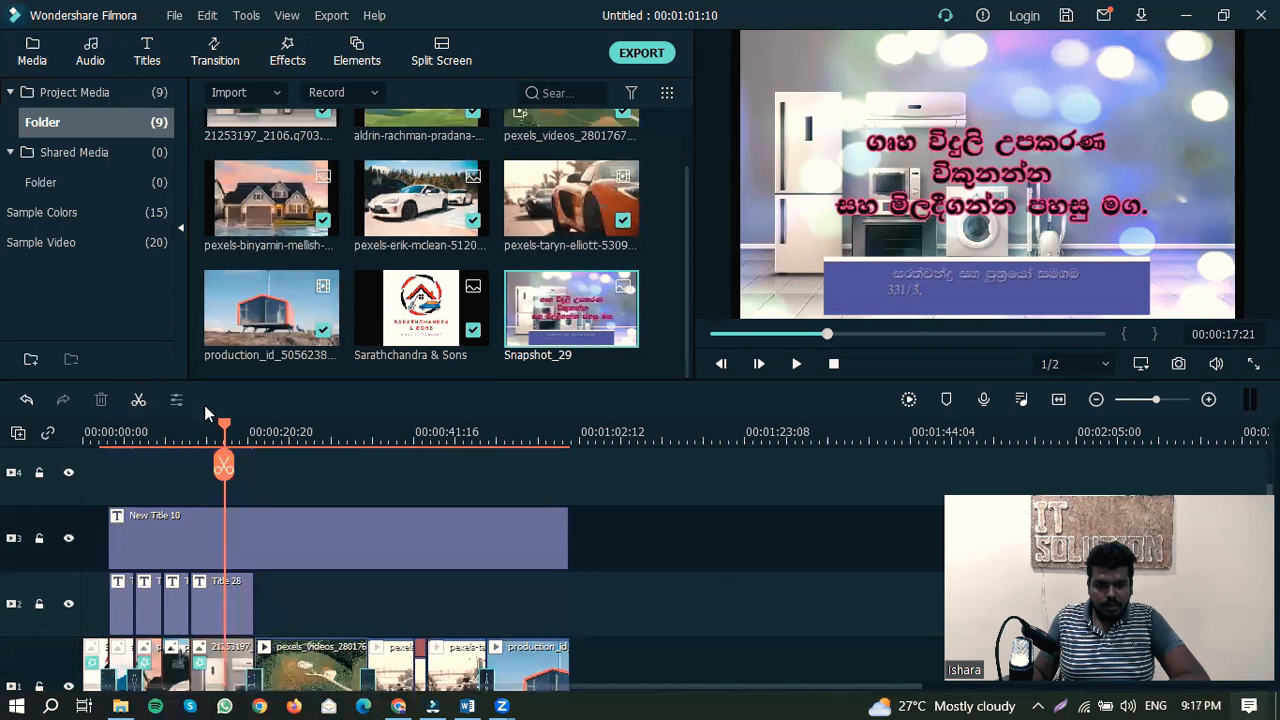
drag(224, 426, 82, 440)
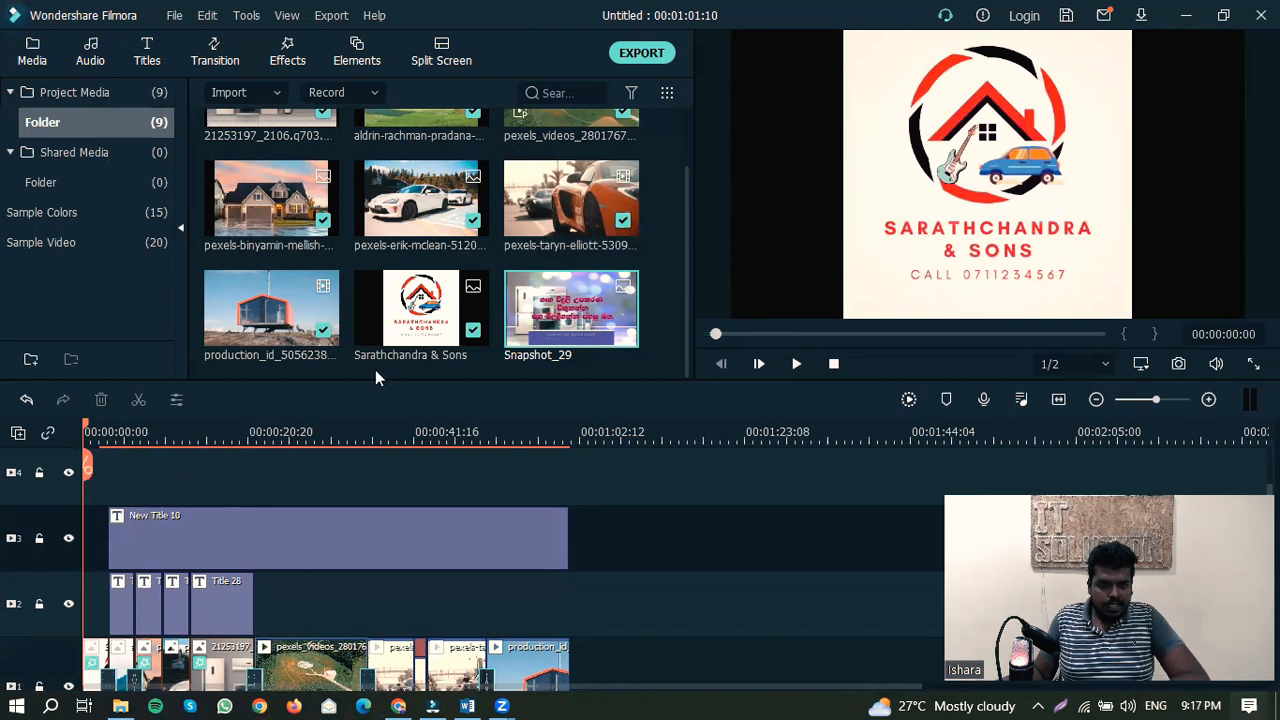
click(196, 17)
mouse_move(174, 15)
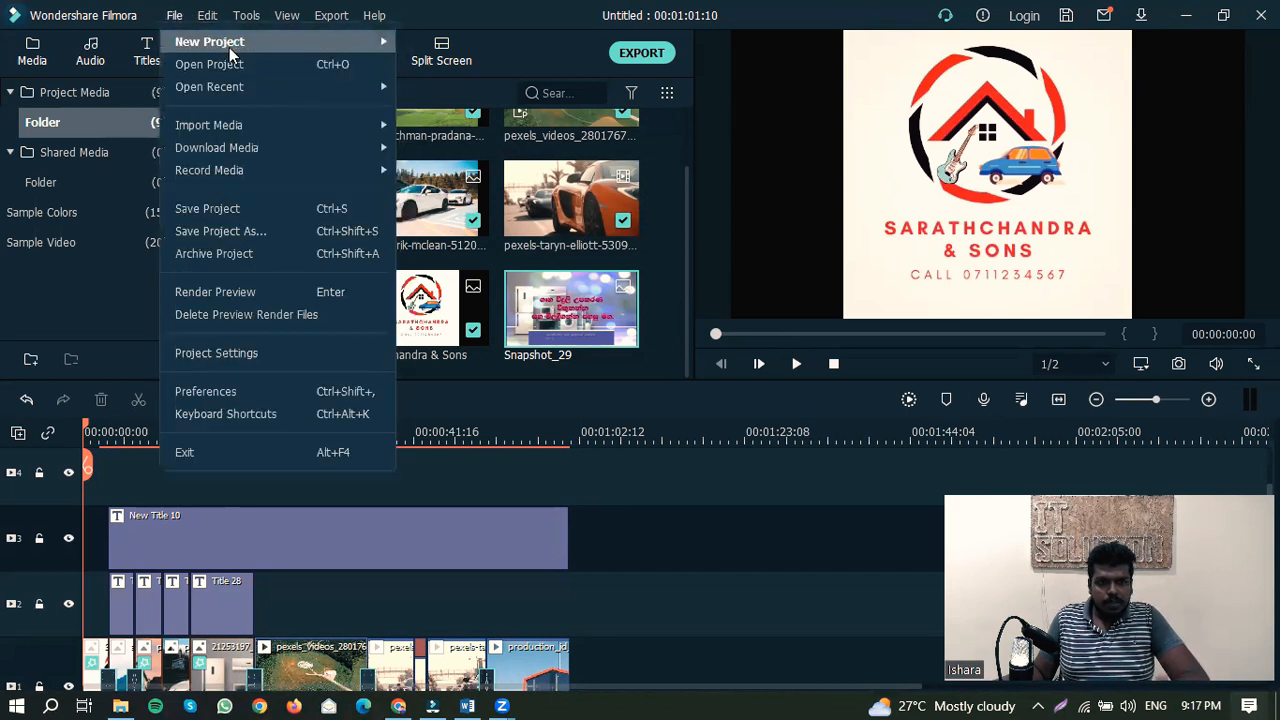
mouse_move(265, 89)
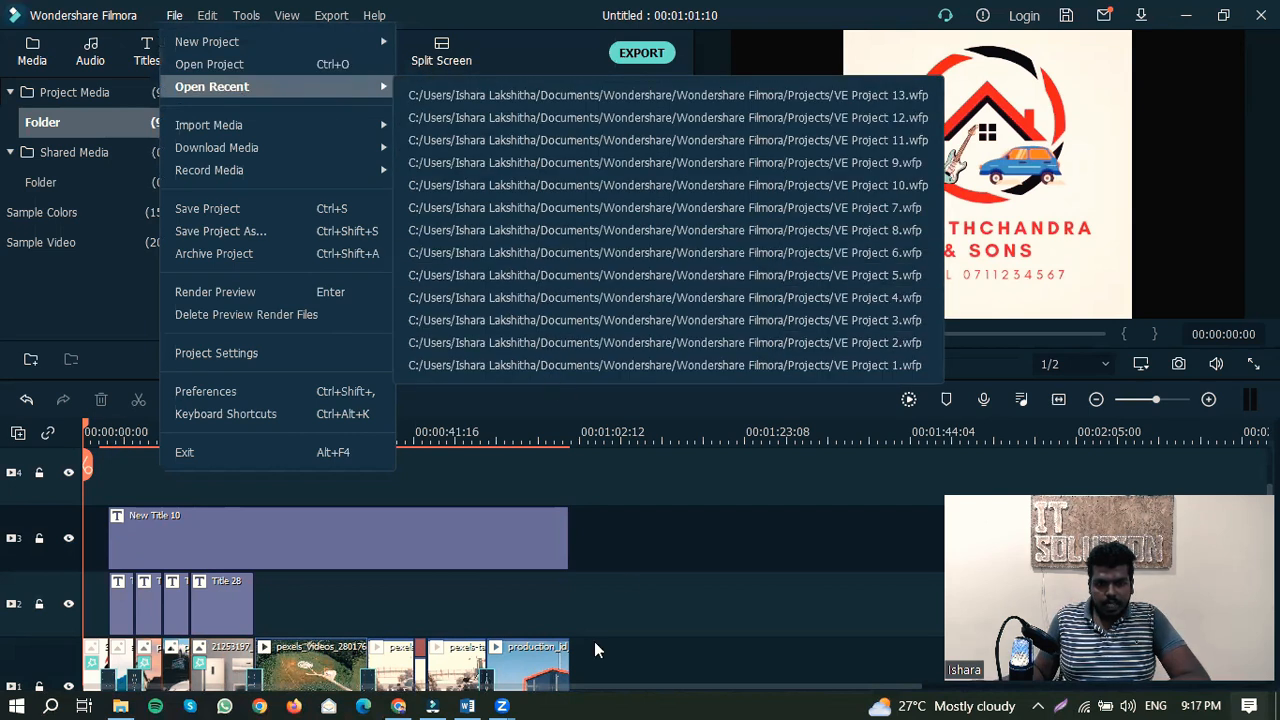
click(650, 484)
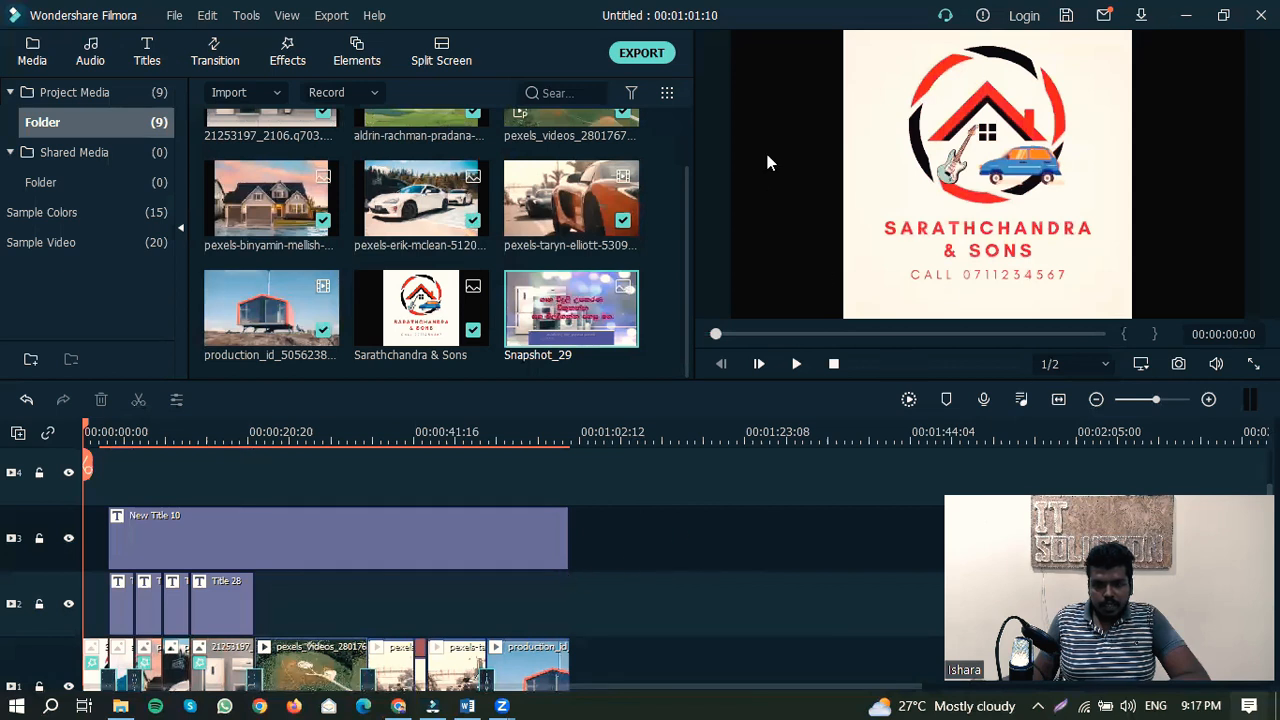
Step: Save the project as VE Project 14 in the Projects folder
click(1066, 15)
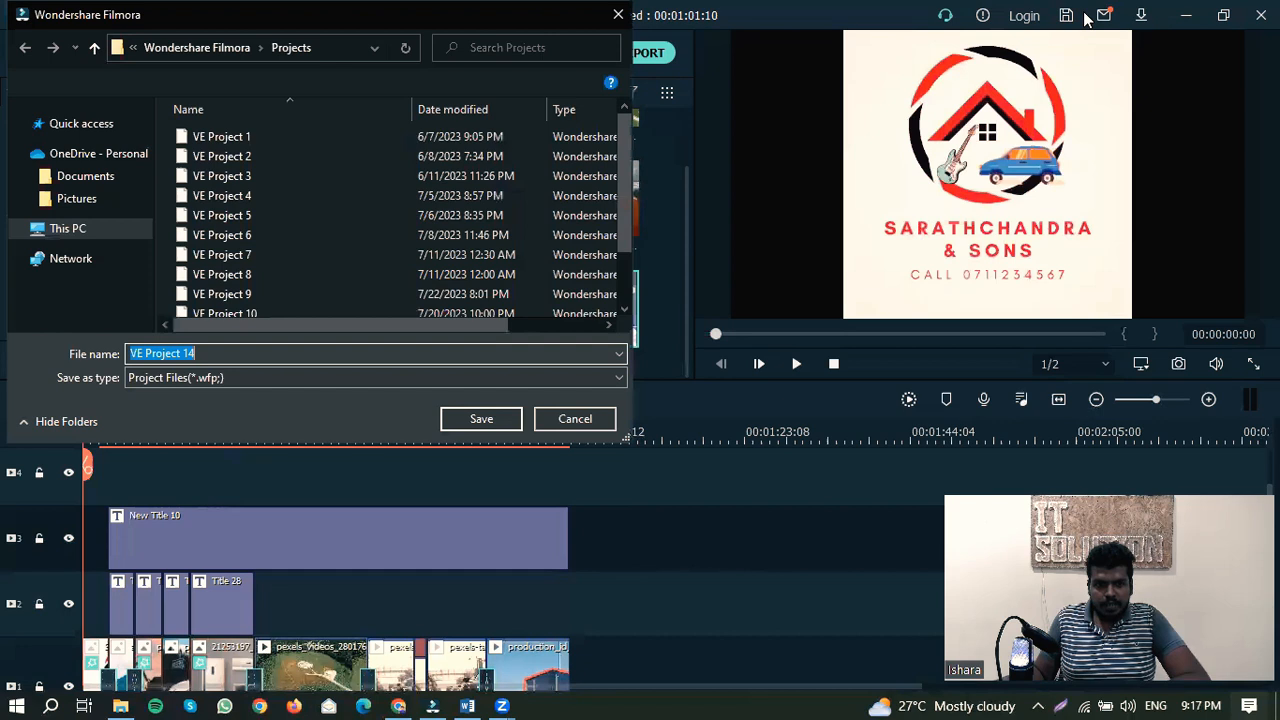
scroll(332, 214, down, 1)
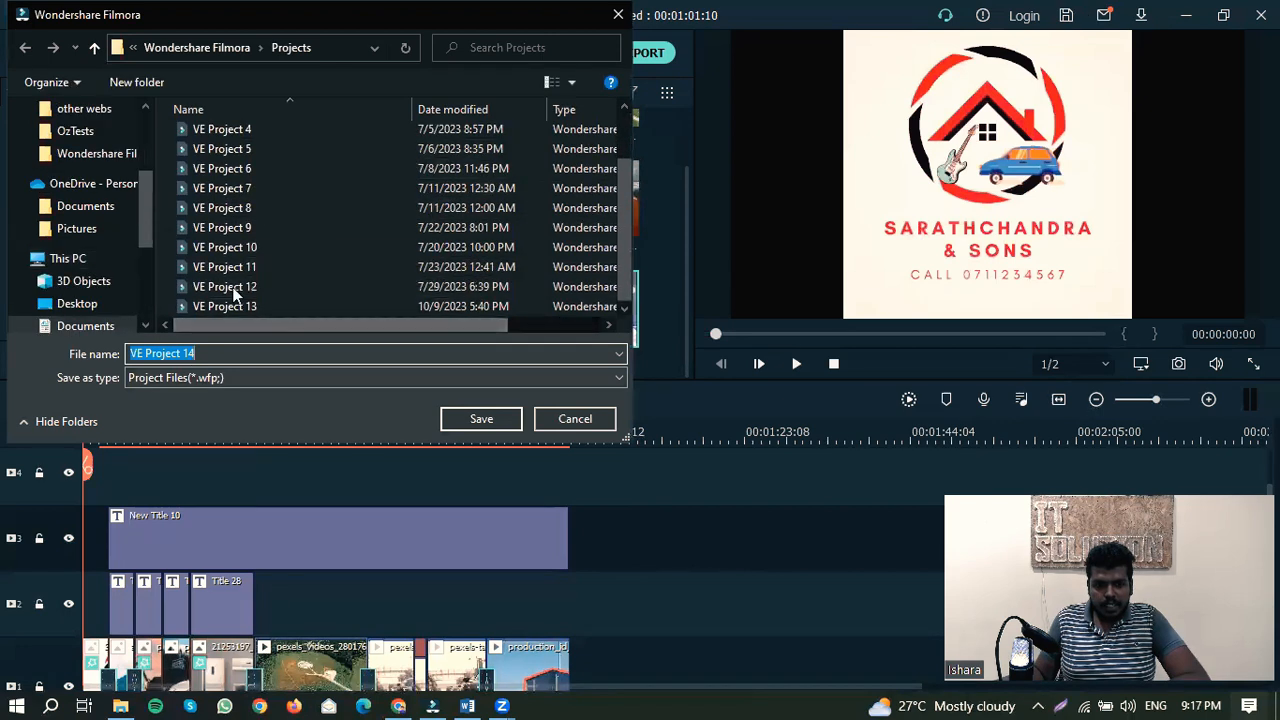
click(476, 424)
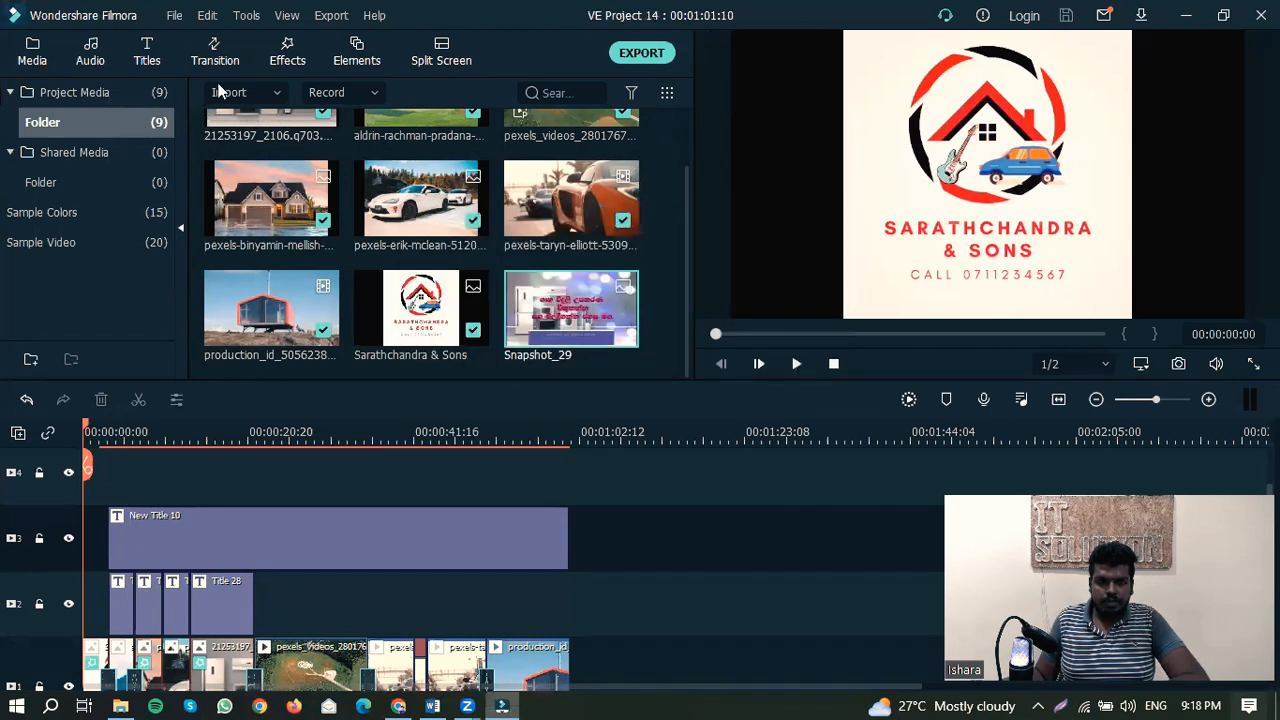
click(176, 16)
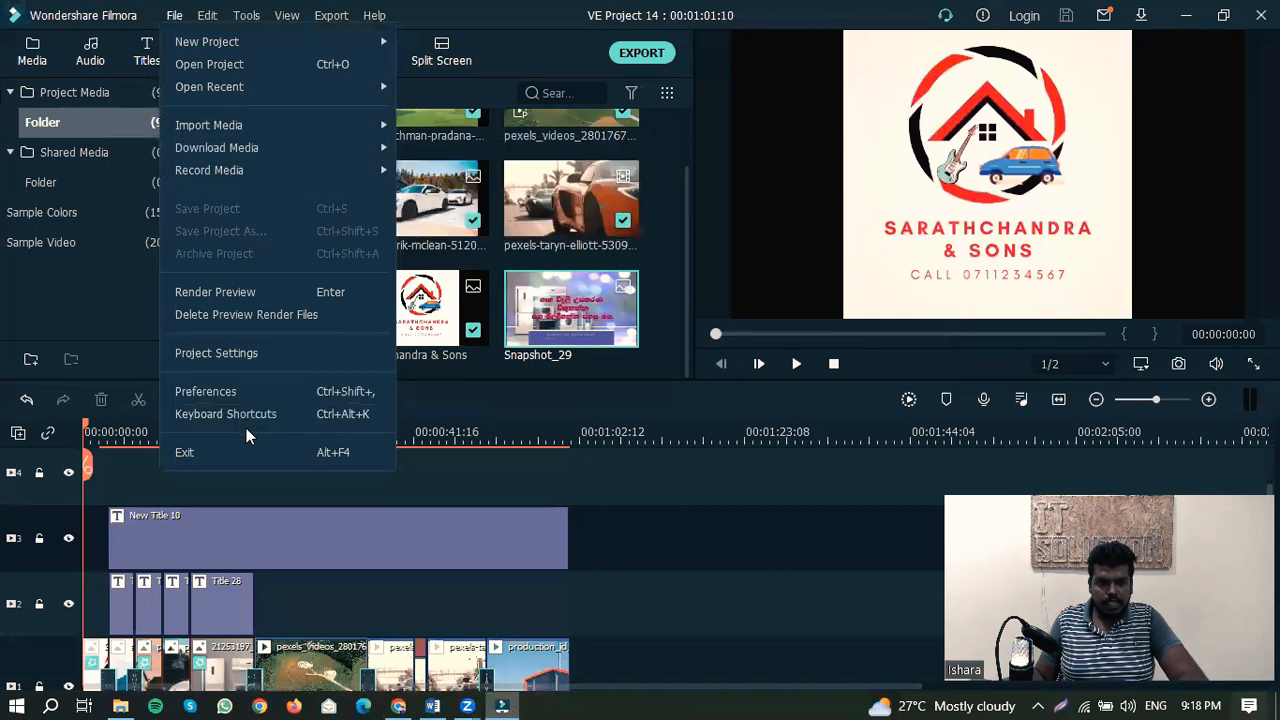
mouse_move(210, 18)
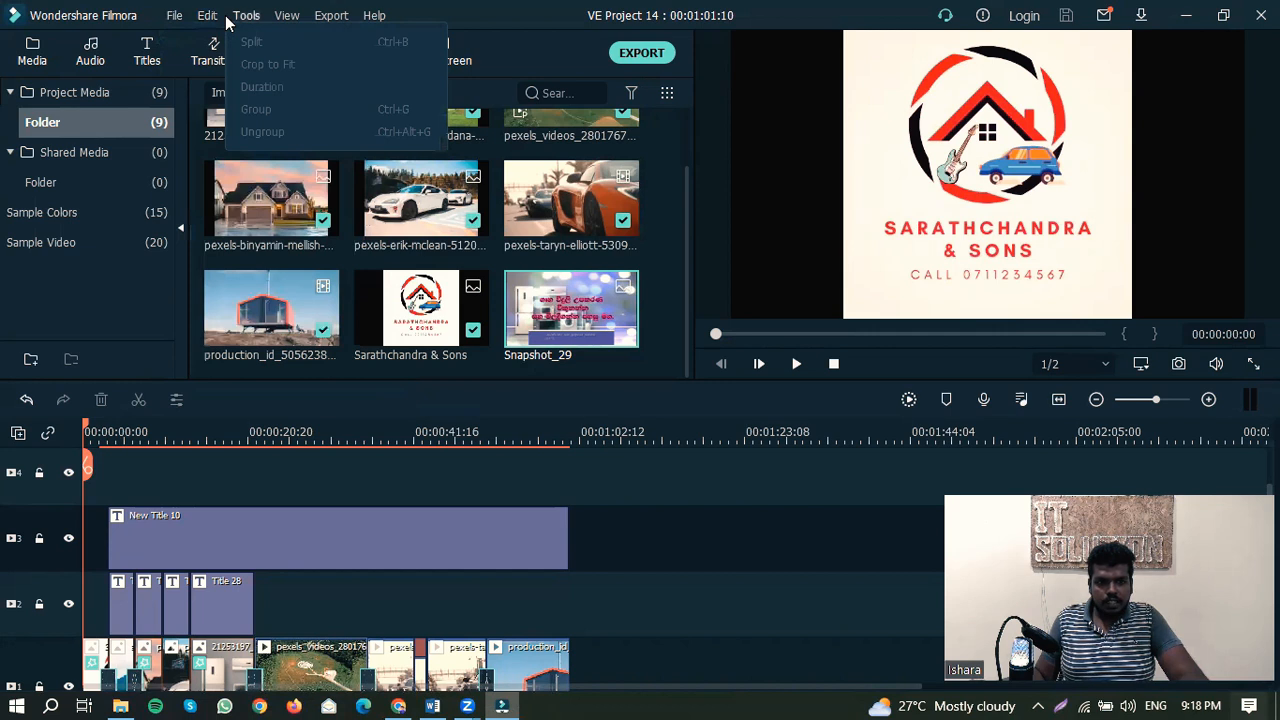
Step: Open the video export settings, check the DVD output options and return to the local MP4 format
key(Right)
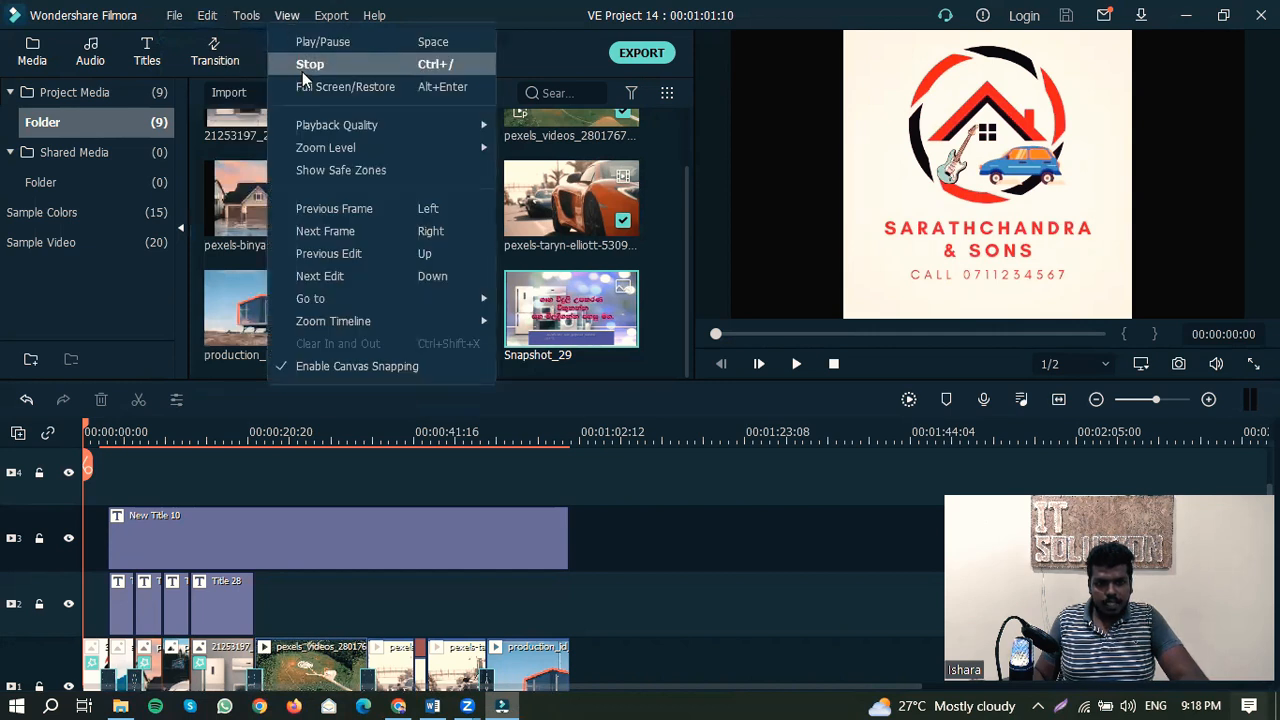
mouse_move(323, 28)
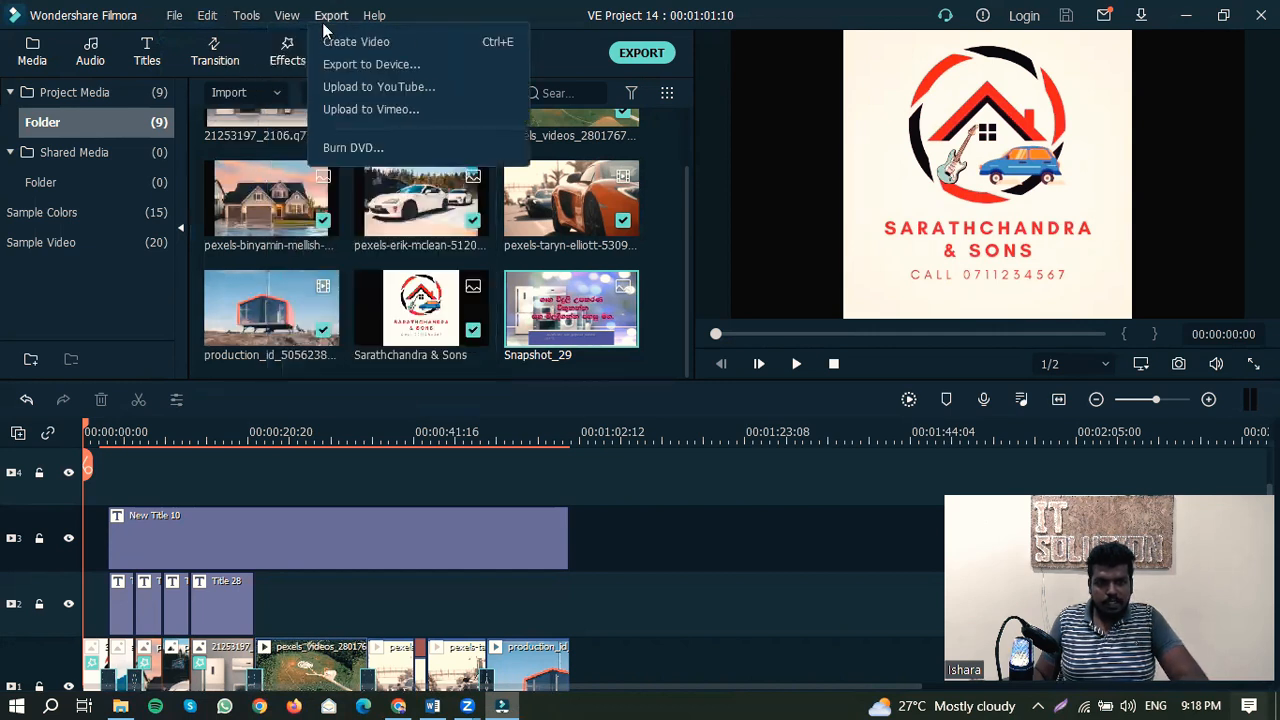
click(645, 60)
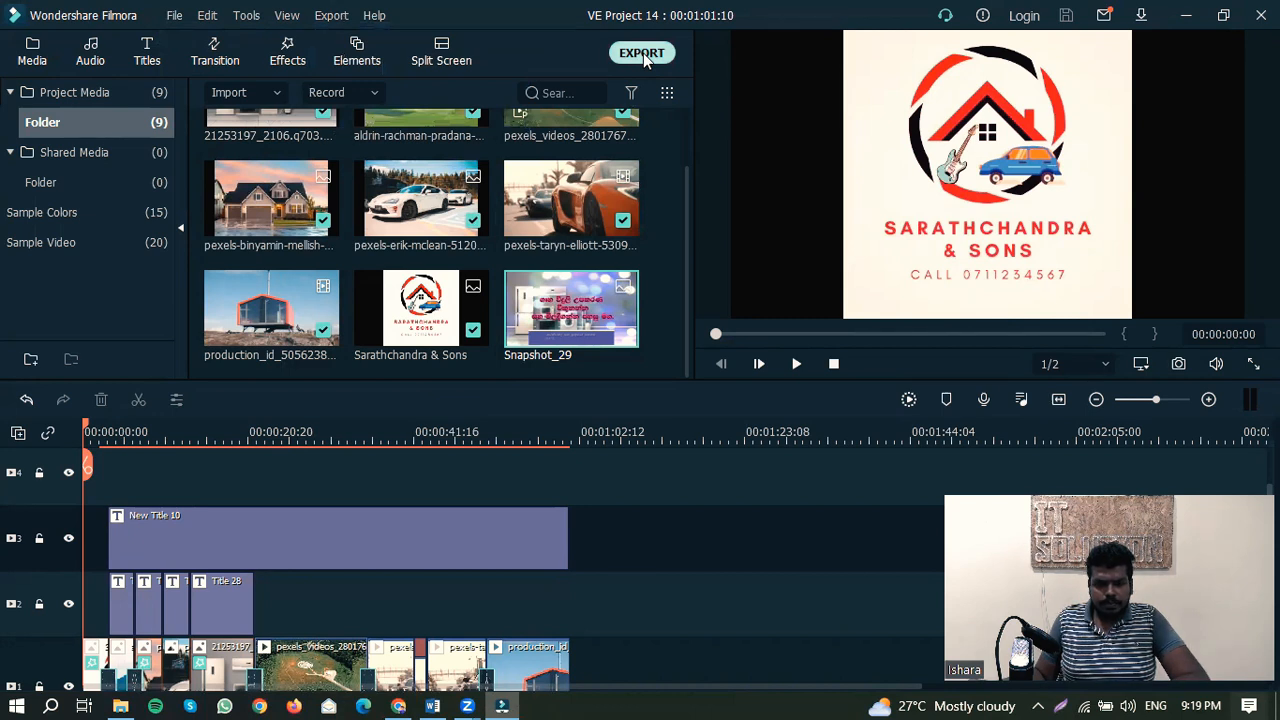
click(645, 58)
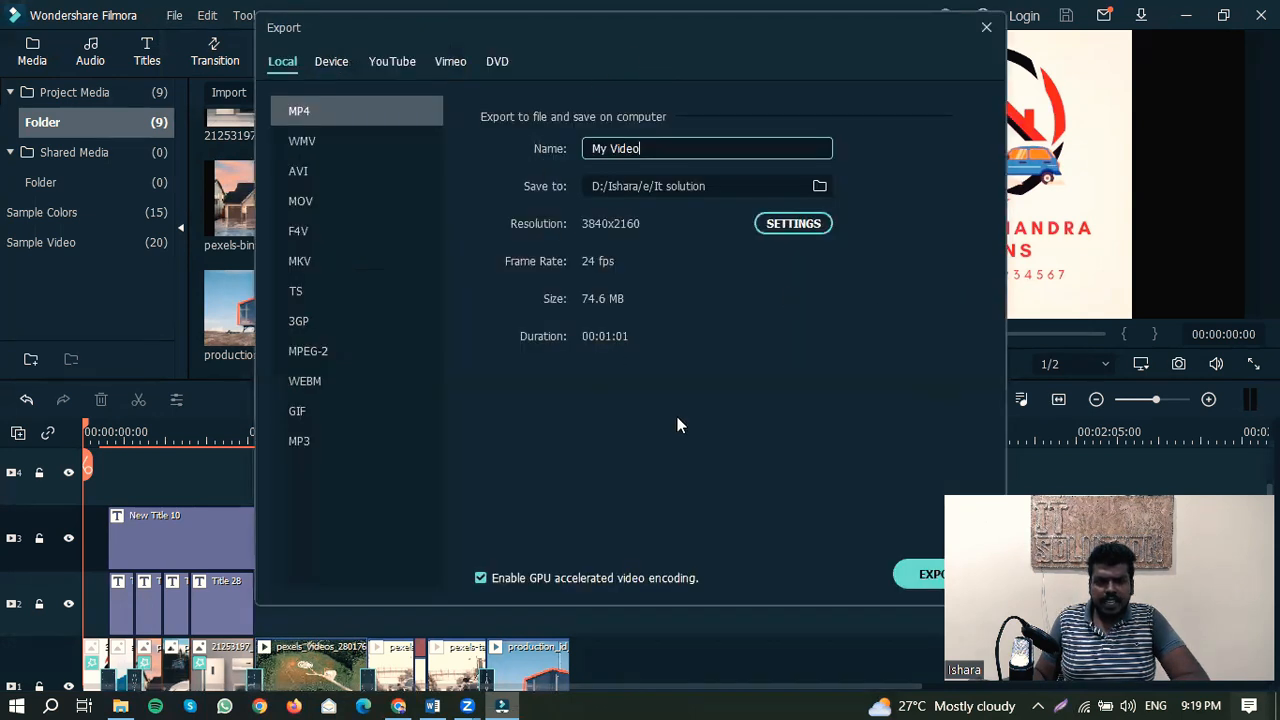
click(497, 62)
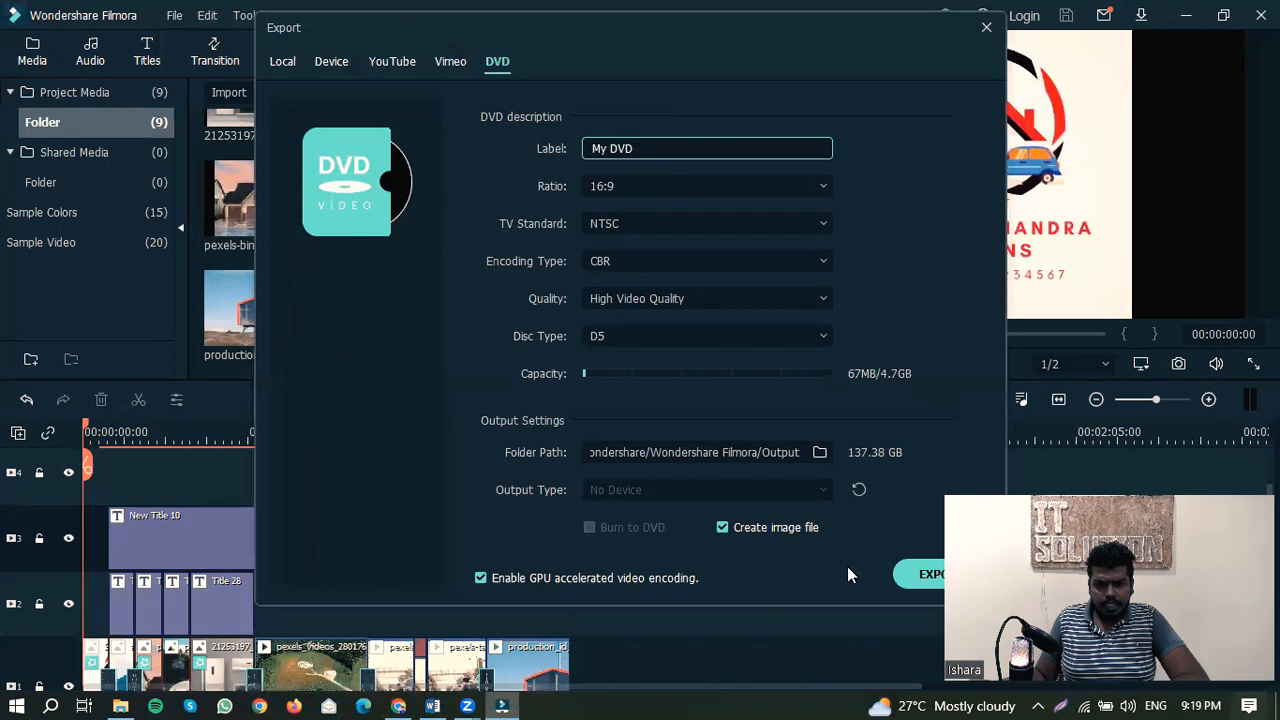
click(284, 64)
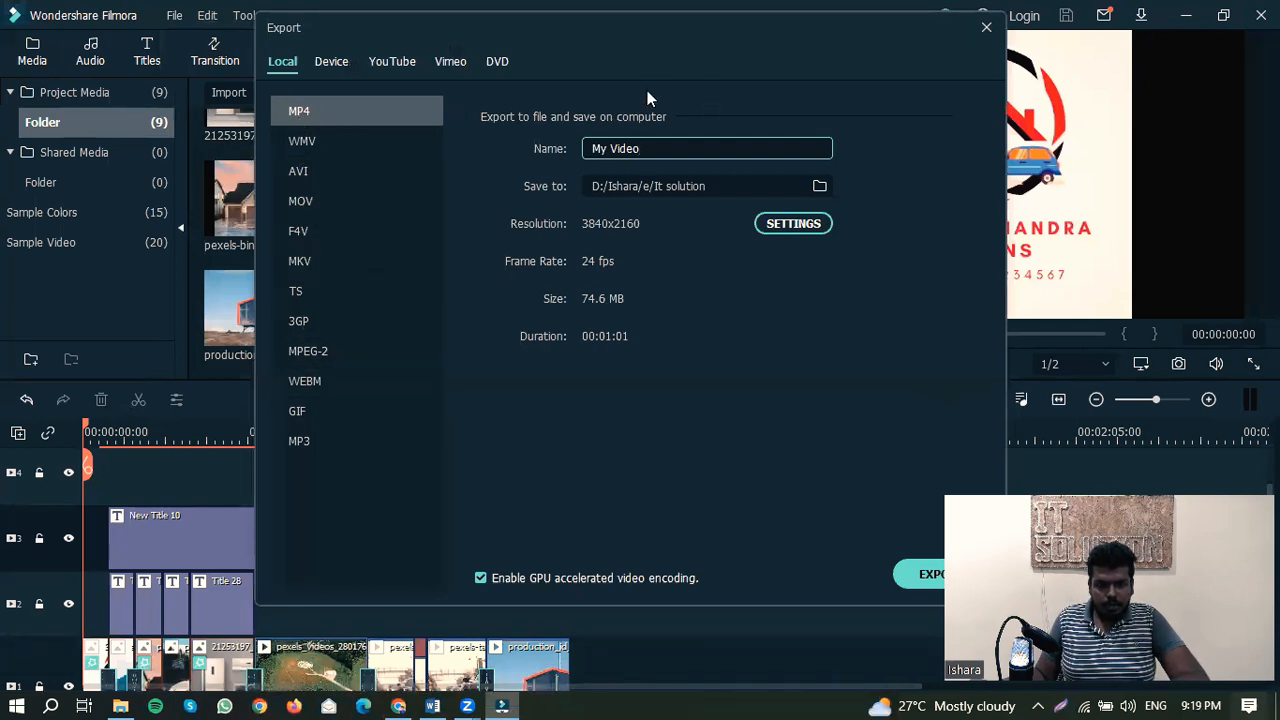
Step: Name the exported video "my" and set its save location to the Desktop folder
drag(649, 147, 590, 147)
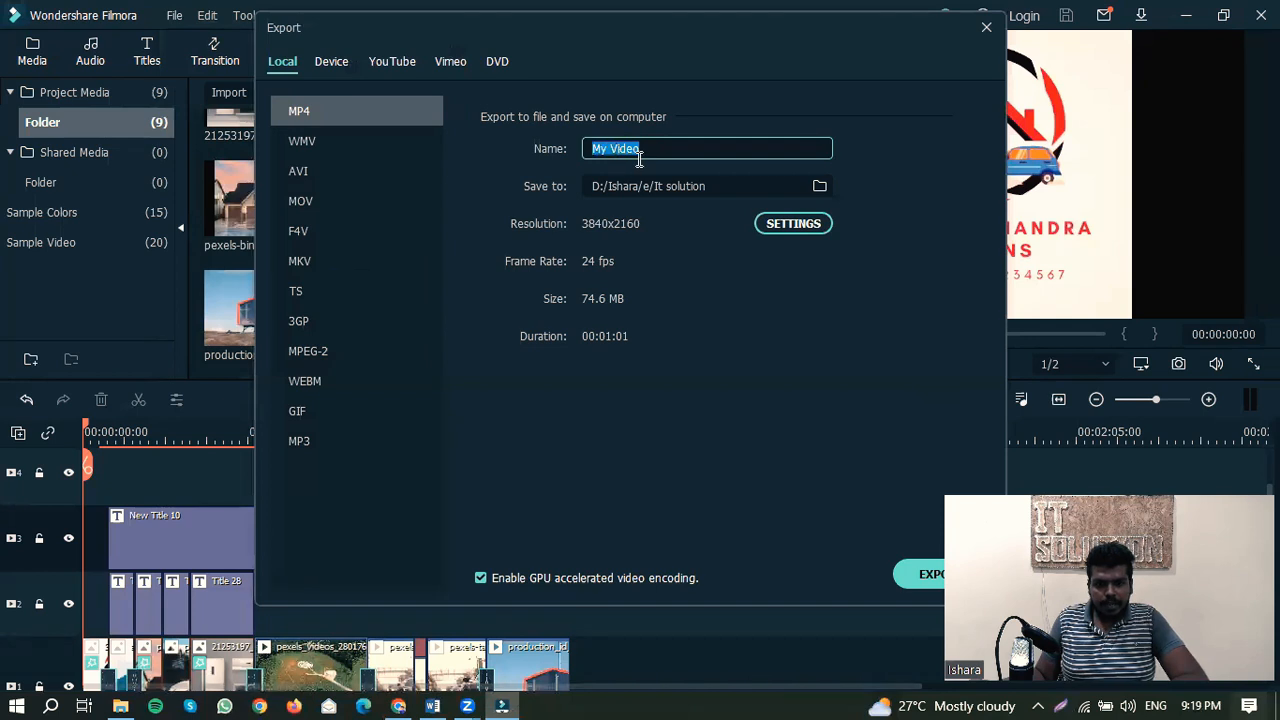
text(my)
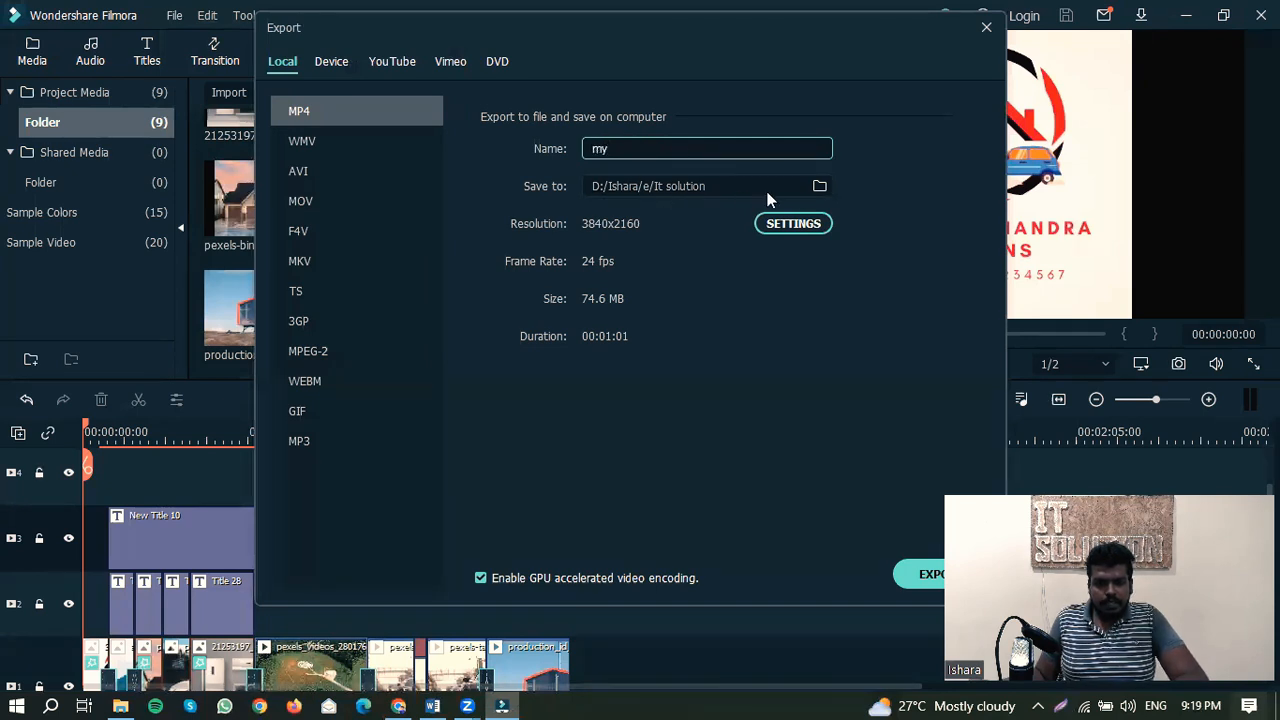
click(821, 188)
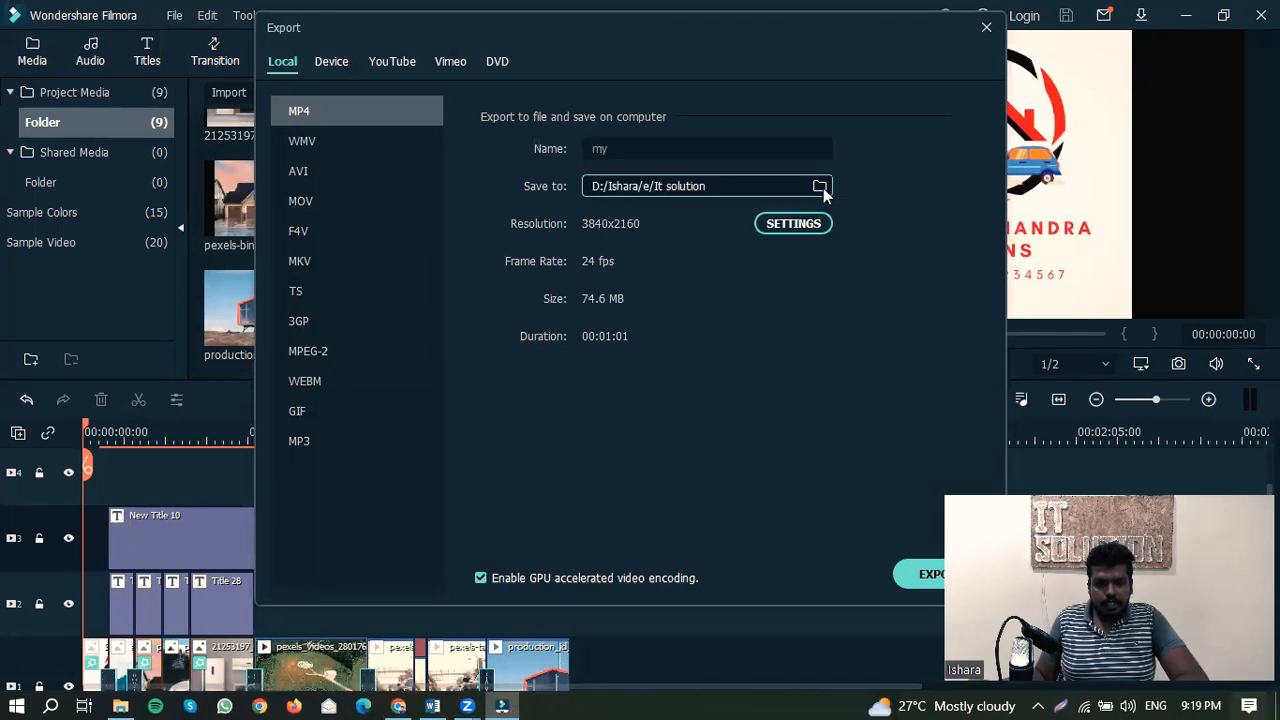
click(823, 188)
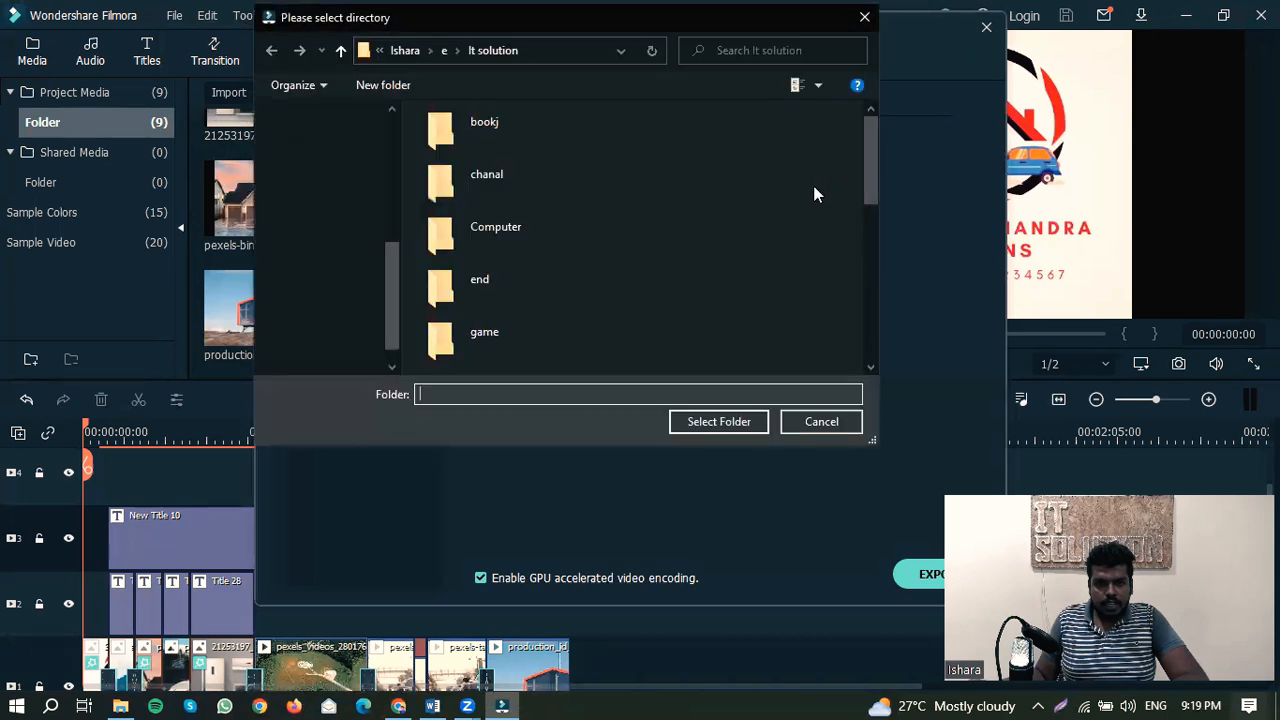
click(325, 166)
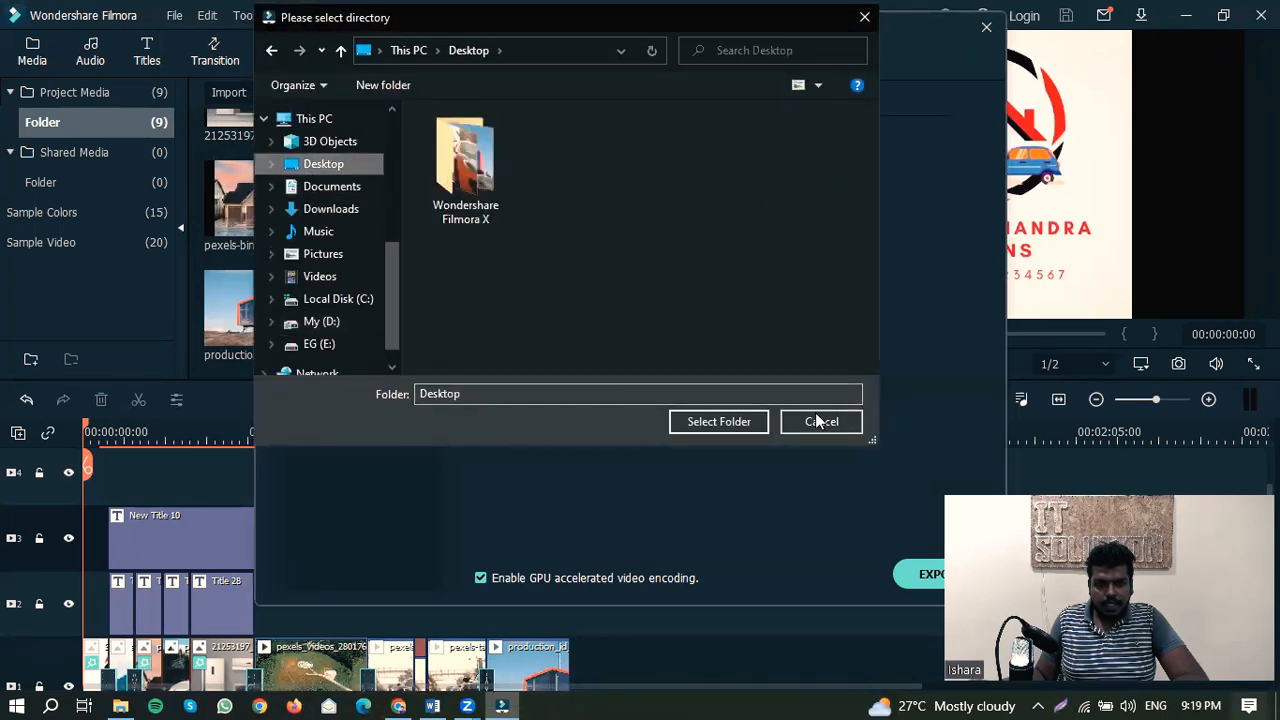
click(686, 424)
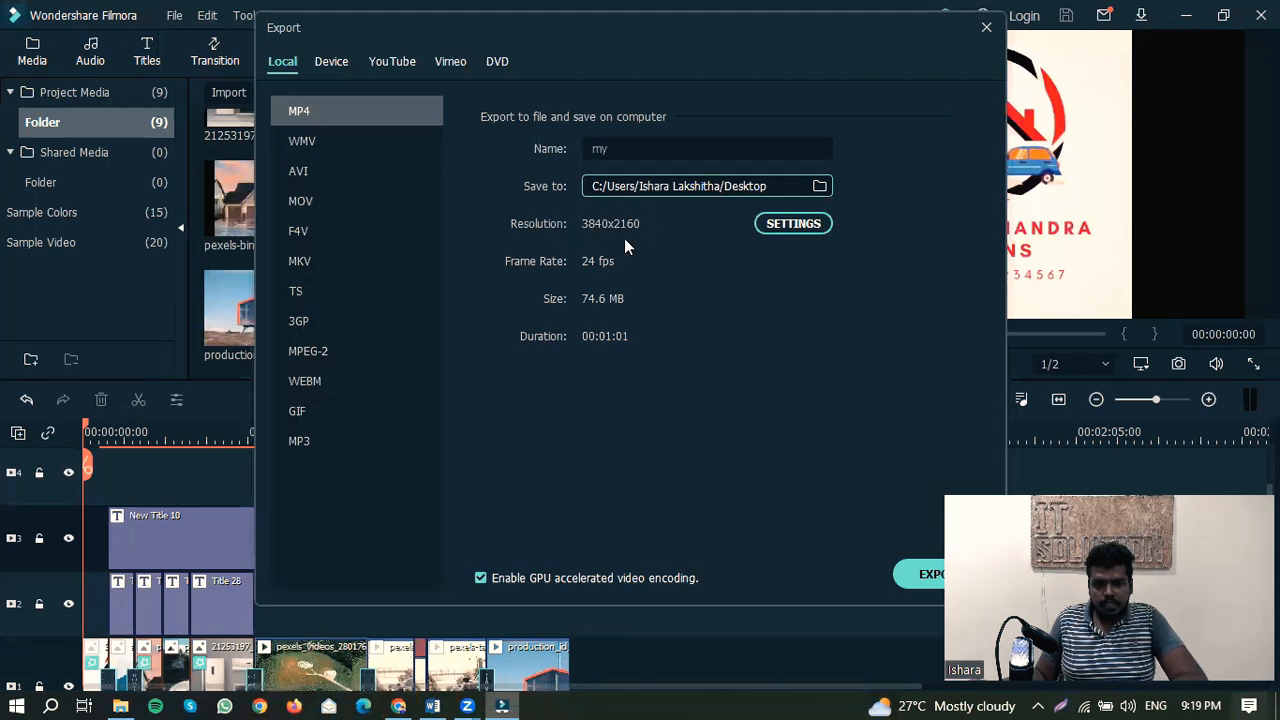
Step: Set the export resolution to Custom 4096 x 2160 in the MP4 output settings
click(785, 228)
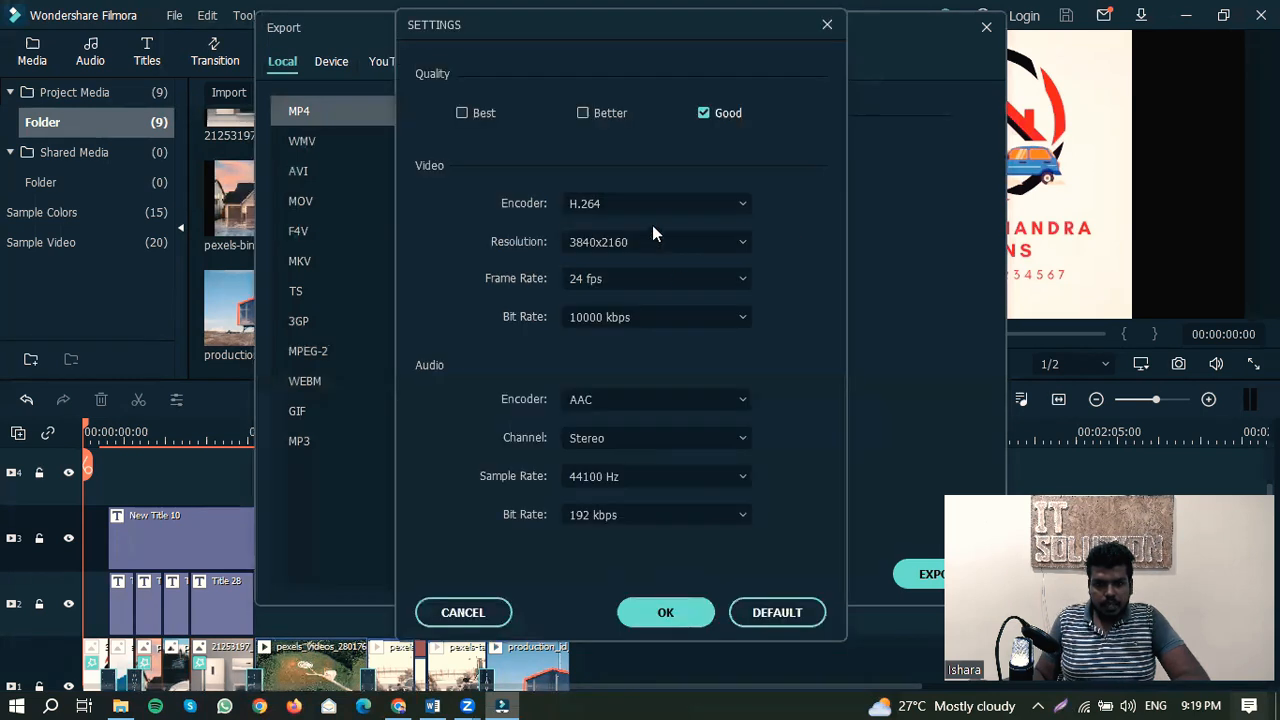
scroll(648, 238, down, 3)
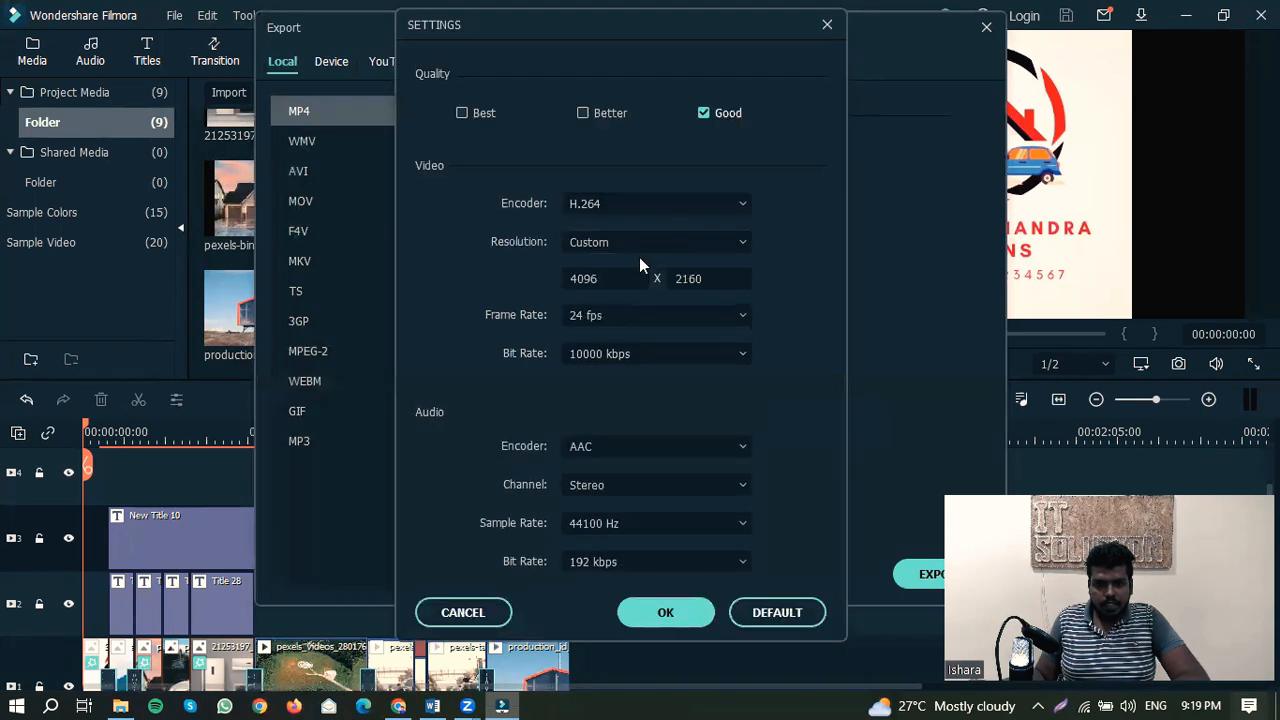
click(673, 612)
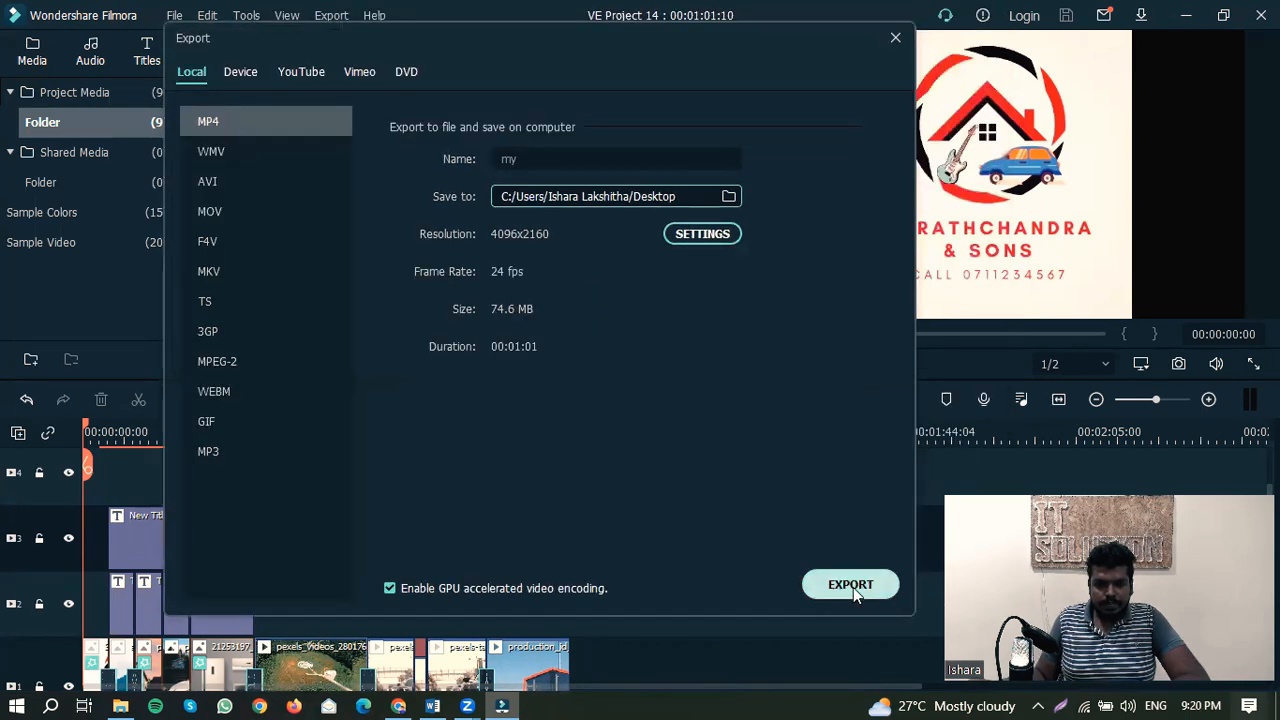
Step: Export the project as an MP4 video with a sound reminder when done
click(851, 585)
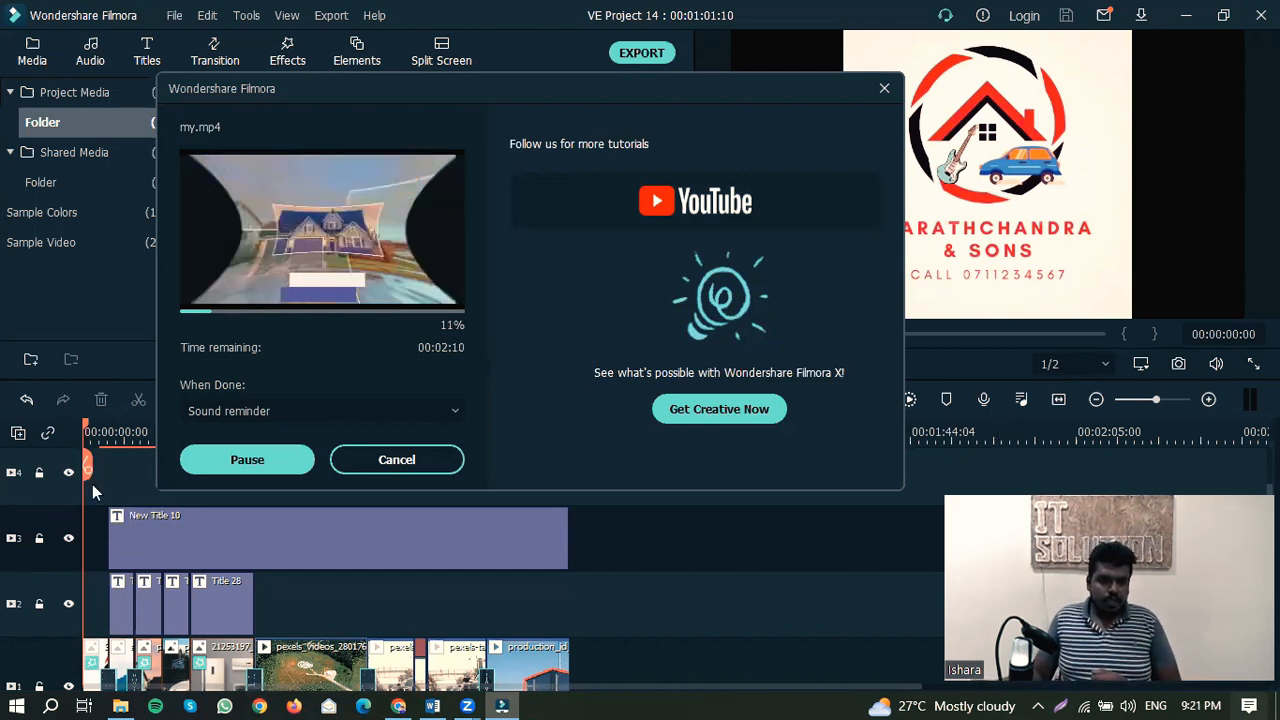
click(442, 407)
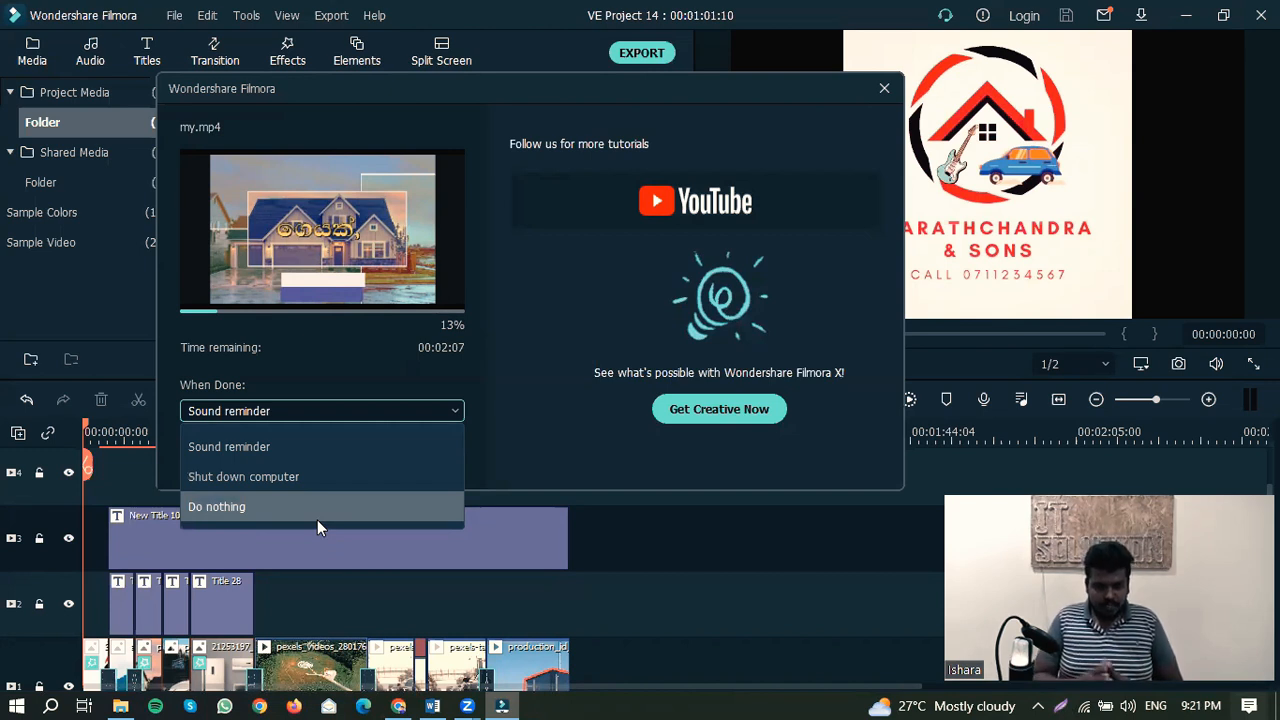
click(296, 446)
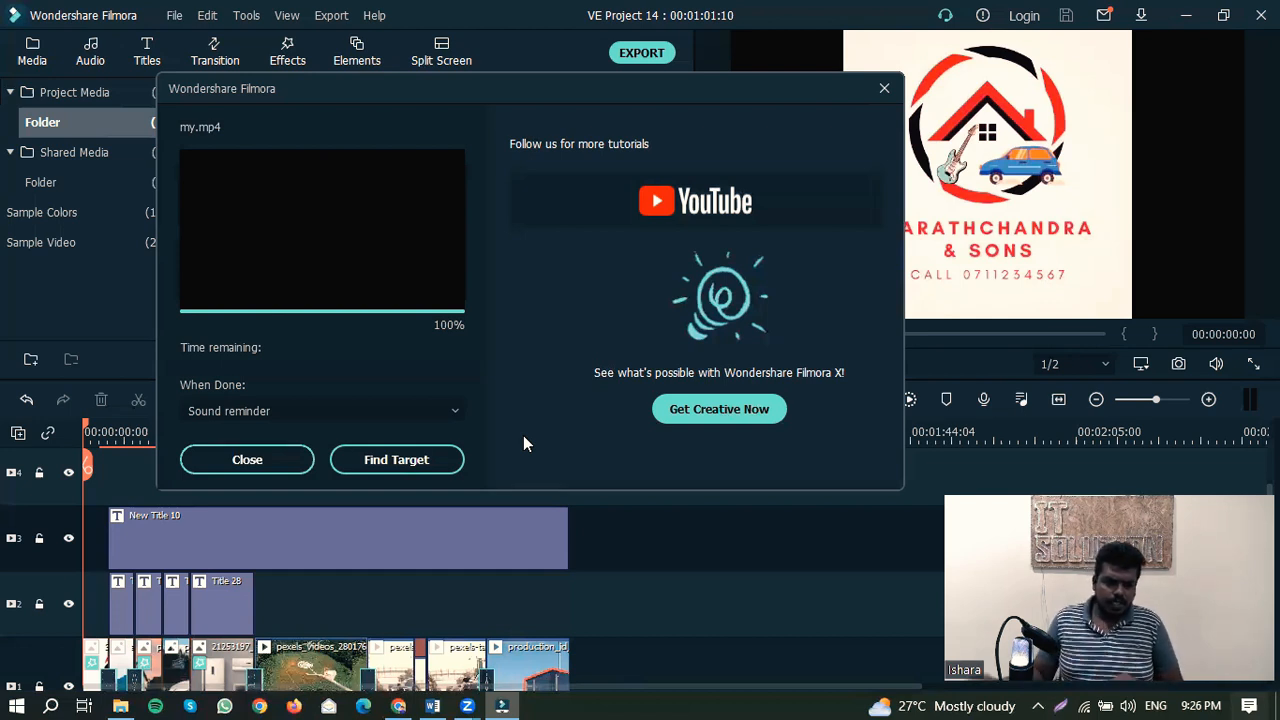
Step: Play the exported video "my" from the Desktop folder to review it, and close the player and folder window
click(411, 462)
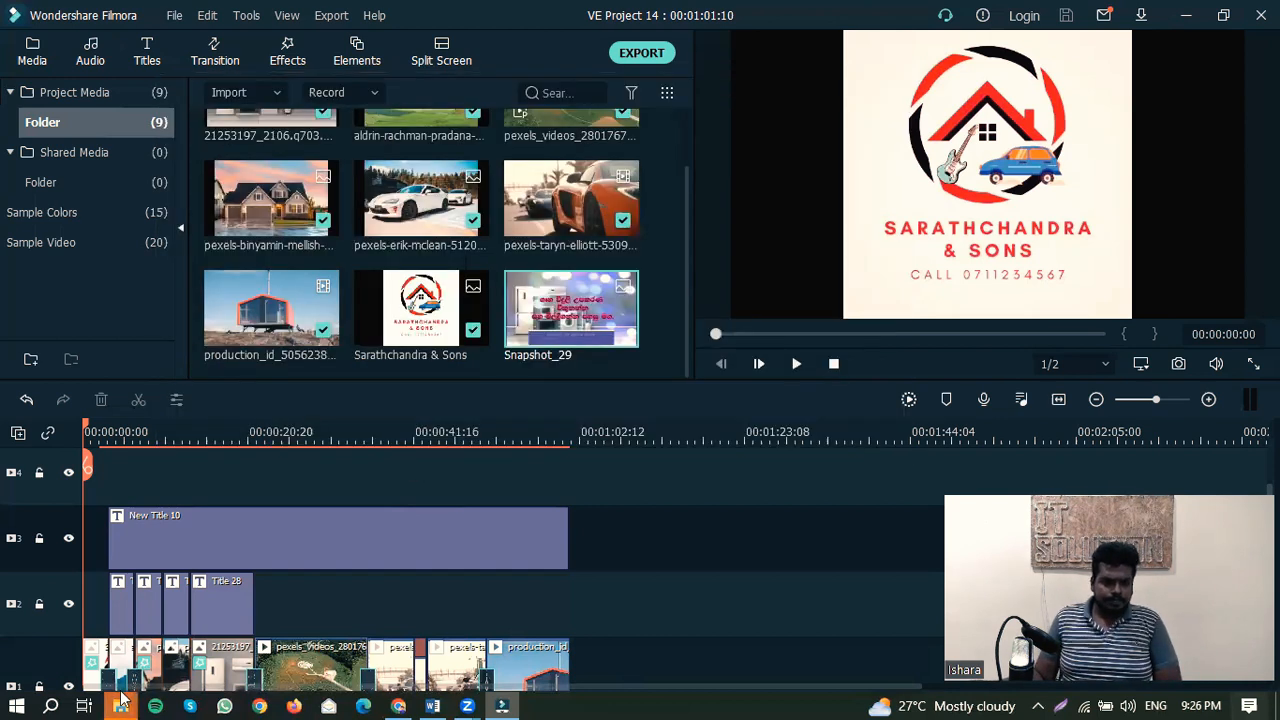
mouse_move(122, 700)
click(296, 630)
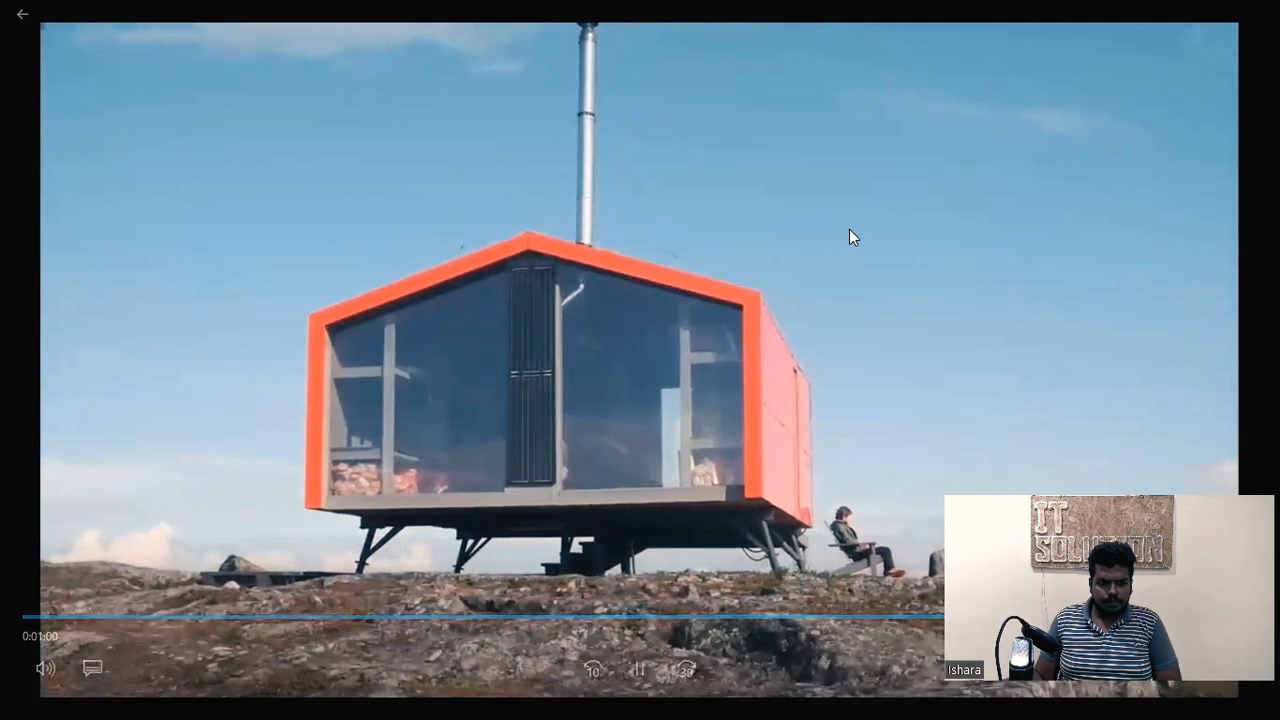
double_click(848, 231)
click(847, 238)
click(1258, 14)
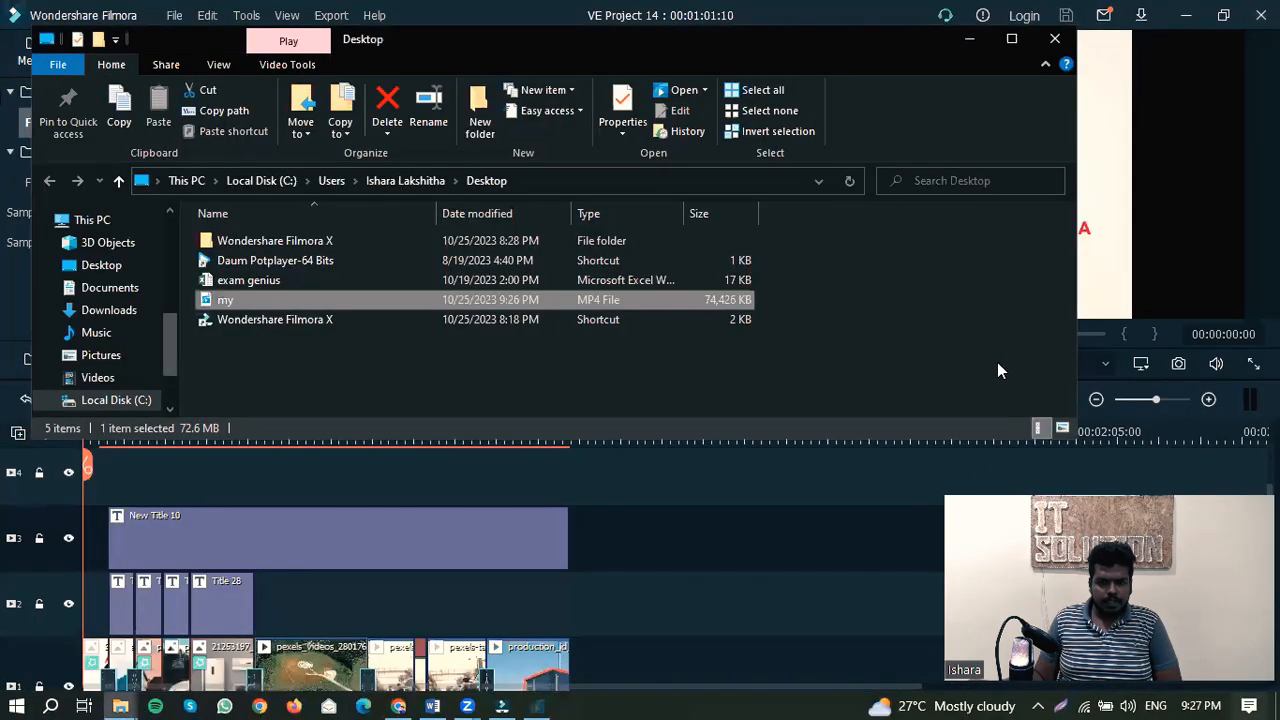
click(1055, 40)
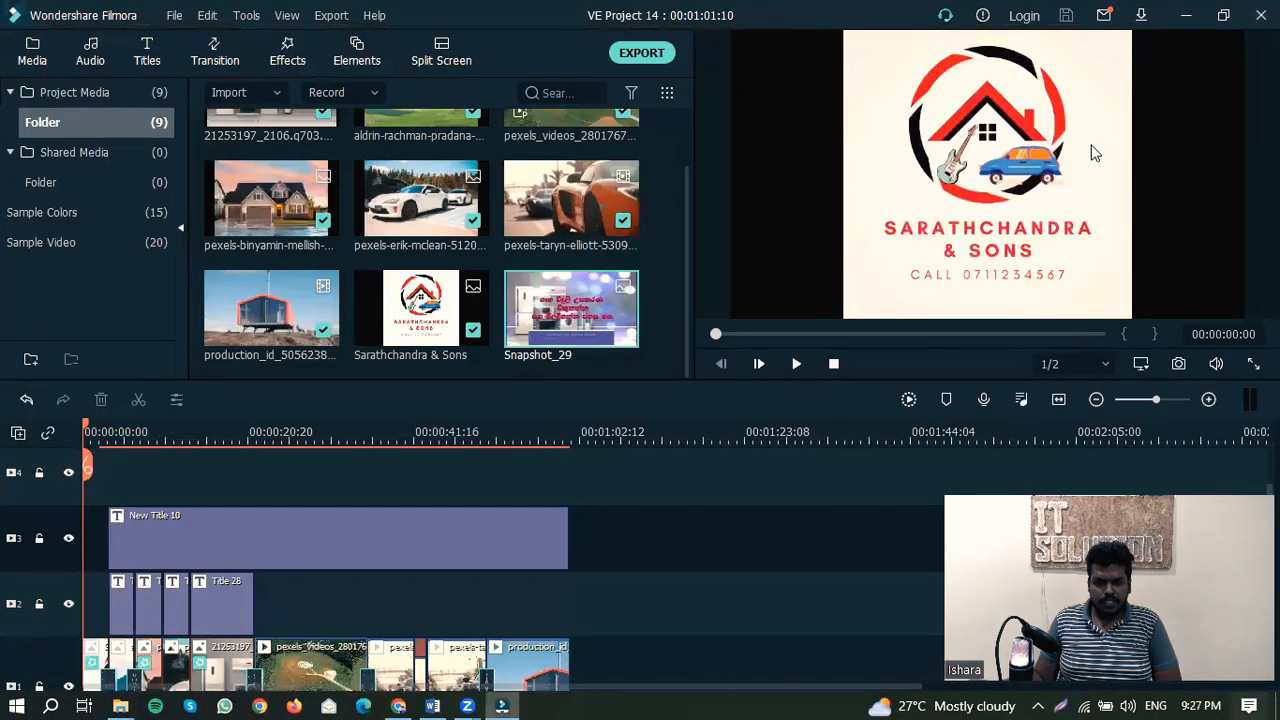